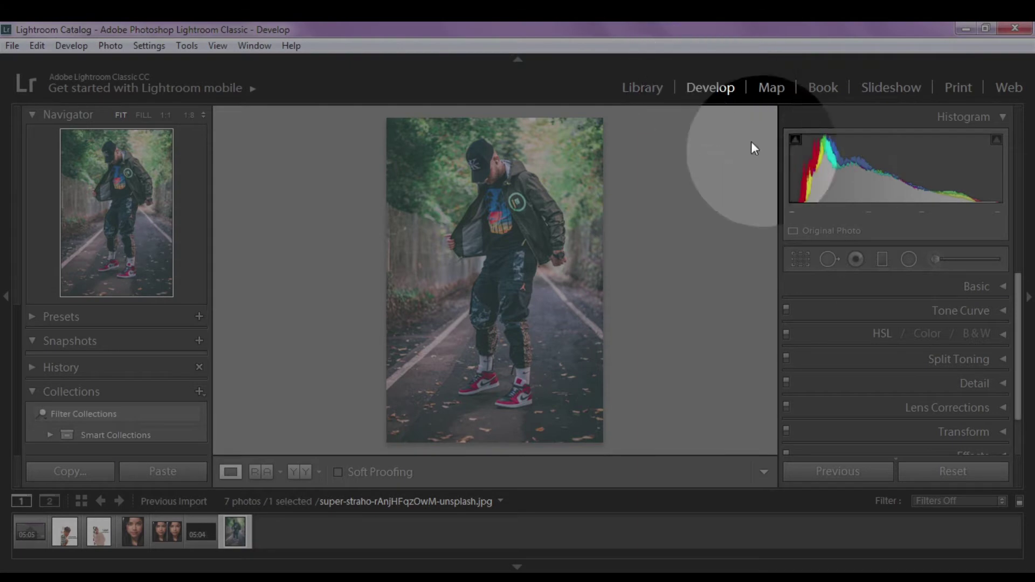
Step: Expand the Basic panel for the street portrait in the Develop module
{"action": "left_click", "coordinate": [997, 282]}
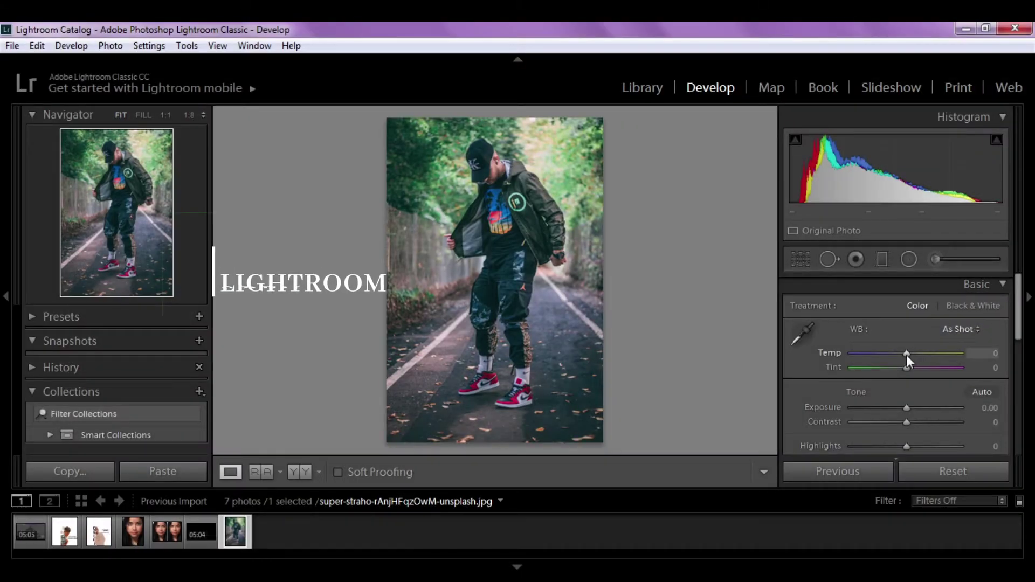
Step: Raise Contrast to +15 and pull Highlights down to −45
{"action": "left_click_drag", "start_coordinate": [906, 355], "coordinate": [910, 358]}
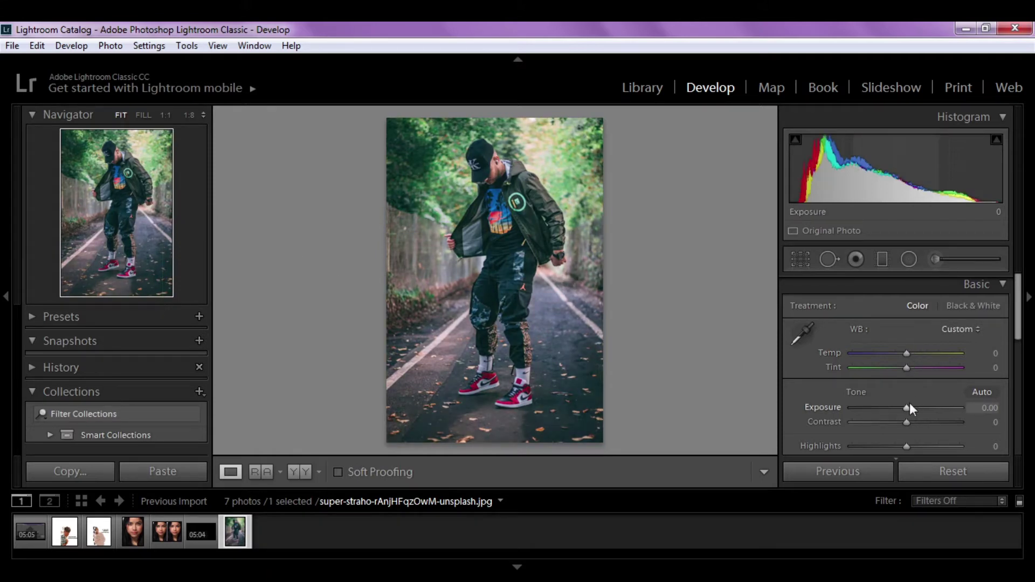
{"action": "scroll", "coordinate": [910, 405], "scroll_direction": "down", "scroll_amount": 1}
{"action": "scroll", "coordinate": [927, 403], "scroll_direction": "down", "scroll_amount": 1}
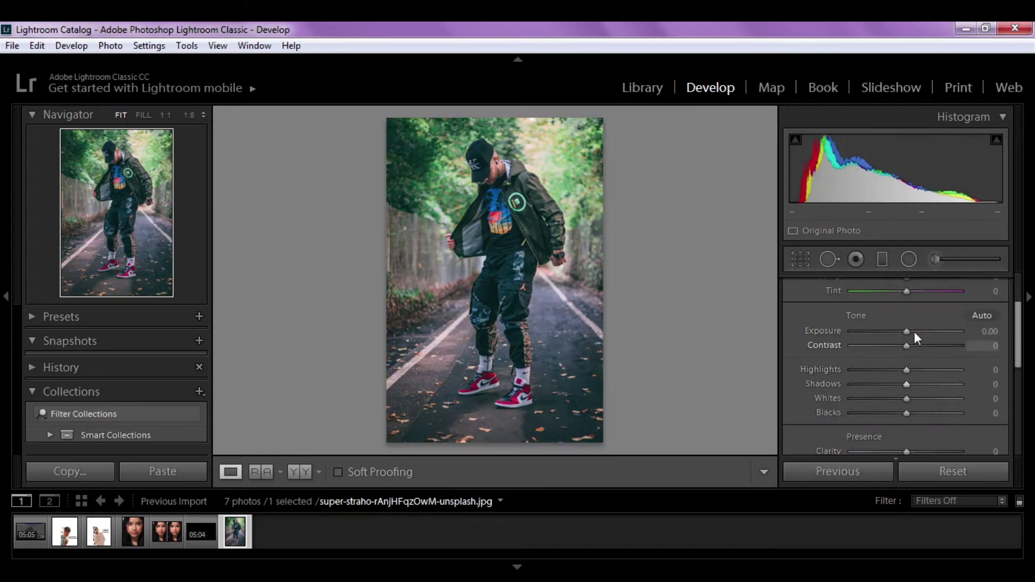
{"action": "left_click_drag", "start_coordinate": [910, 347], "coordinate": [916, 348]}
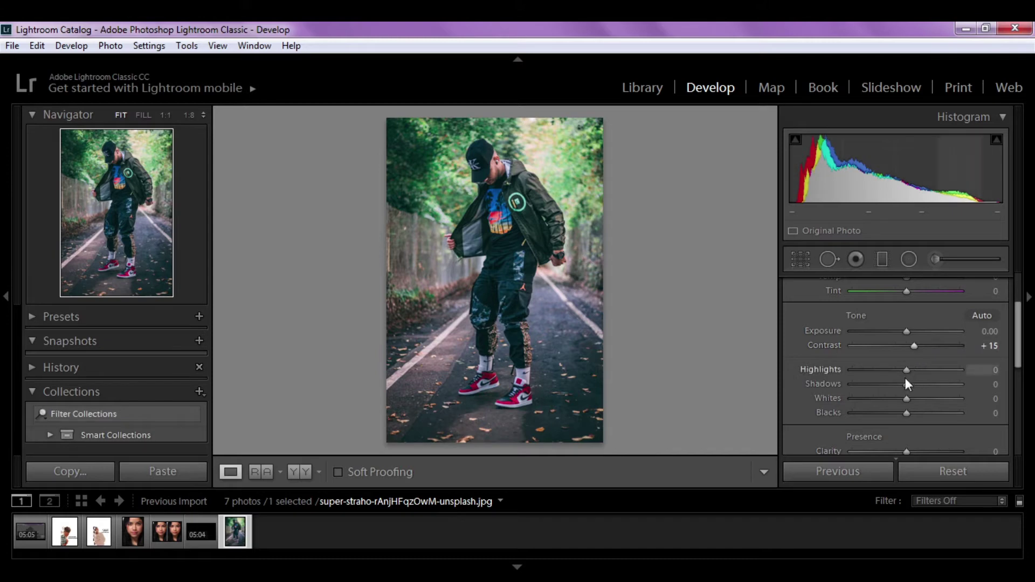
{"action": "left_click_drag", "start_coordinate": [907, 369], "coordinate": [885, 373]}
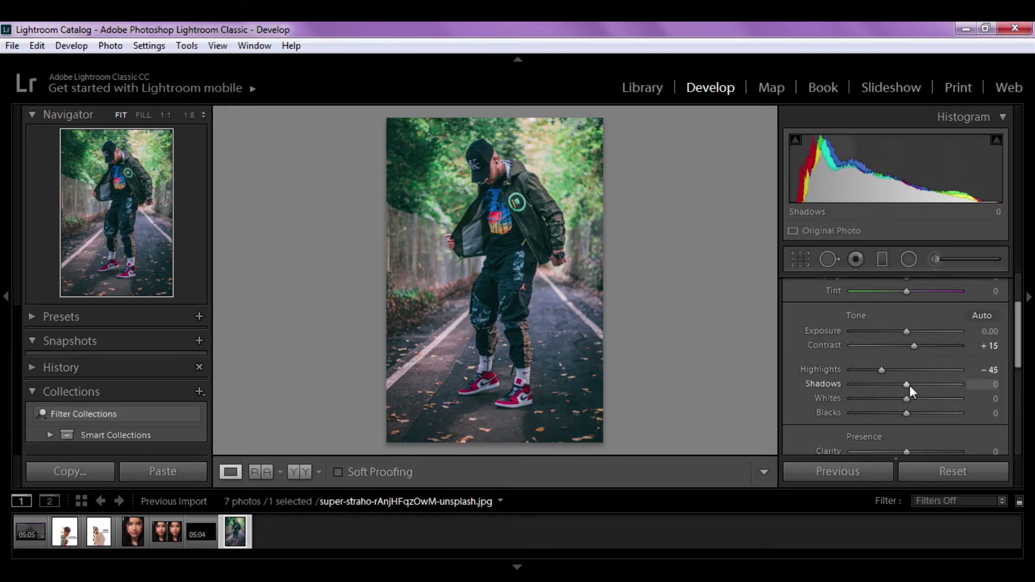
Step: Lift Shadows to +19 and set Blacks to −21 by entering the value
{"action": "left_click_drag", "start_coordinate": [906, 386], "coordinate": [917, 384]}
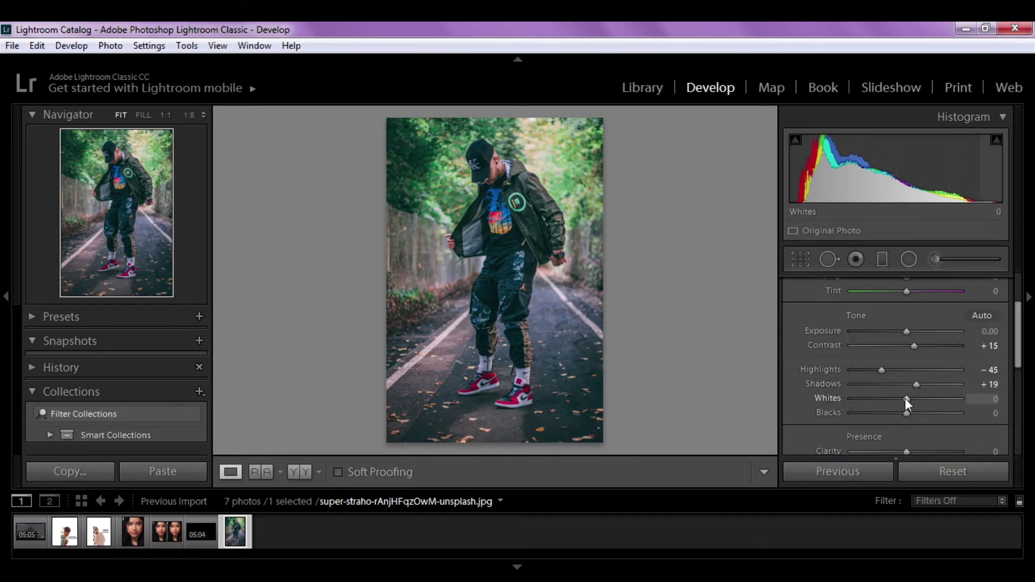
{"action": "mouse_move", "coordinate": [907, 410]}
{"action": "left_mouse_down"}
{"action": "mouse_move", "coordinate": [888, 419]}
{"action": "mouse_move", "coordinate": [892, 409]}
{"action": "left_mouse_up"}
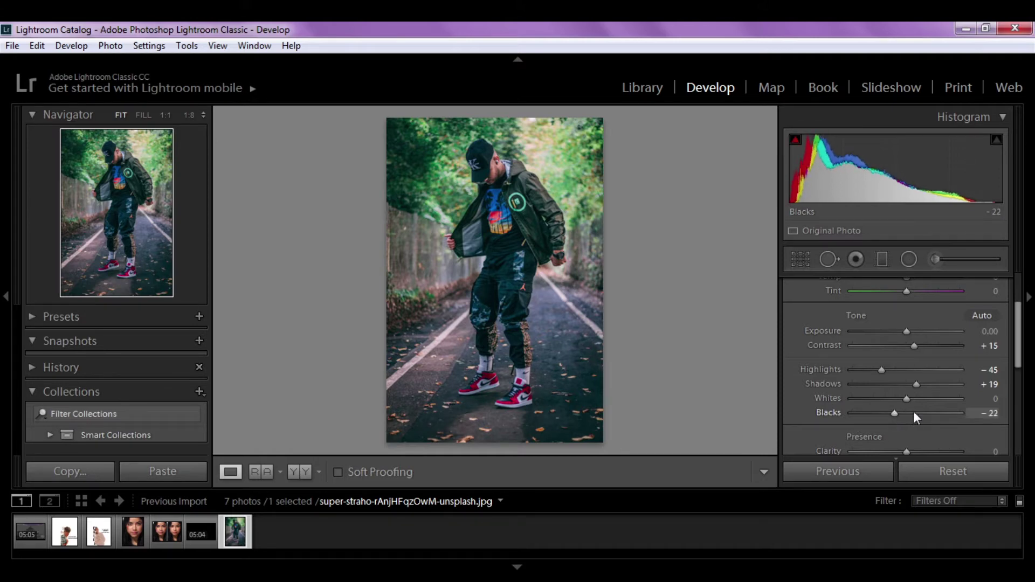
{"action": "left_click", "coordinate": [979, 413]}
{"action": "type", "text": "- 22"}
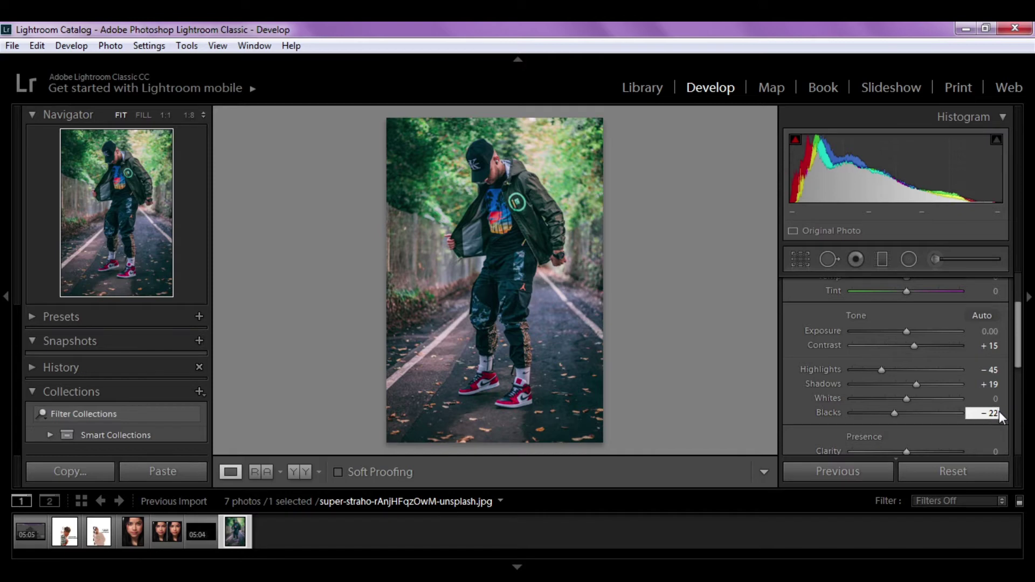
{"action": "type", "text": "1"}
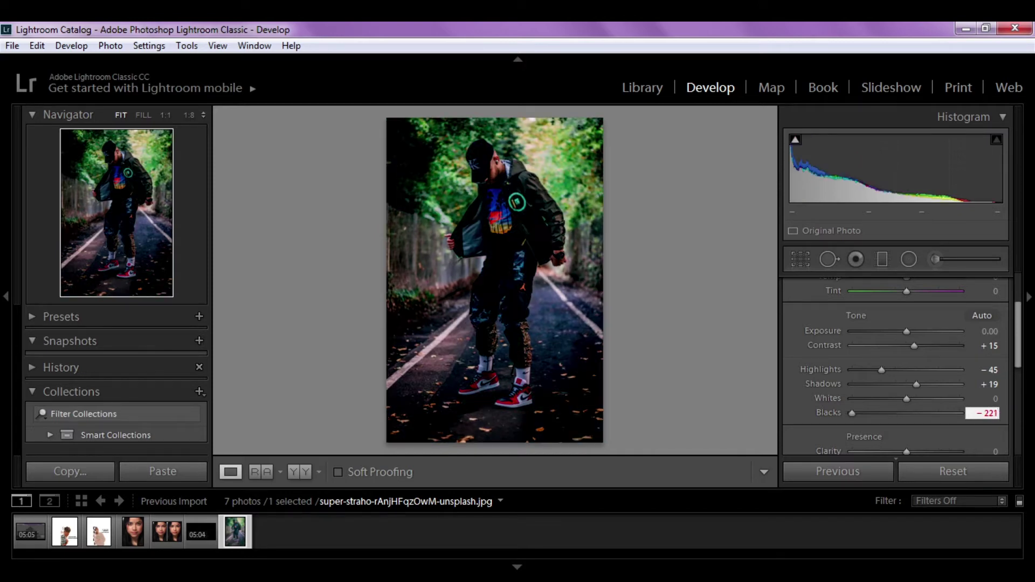
{"action": "key", "text": "BackSpace"}
{"action": "key", "text": "BackSpace"}
{"action": "type", "text": "1"}
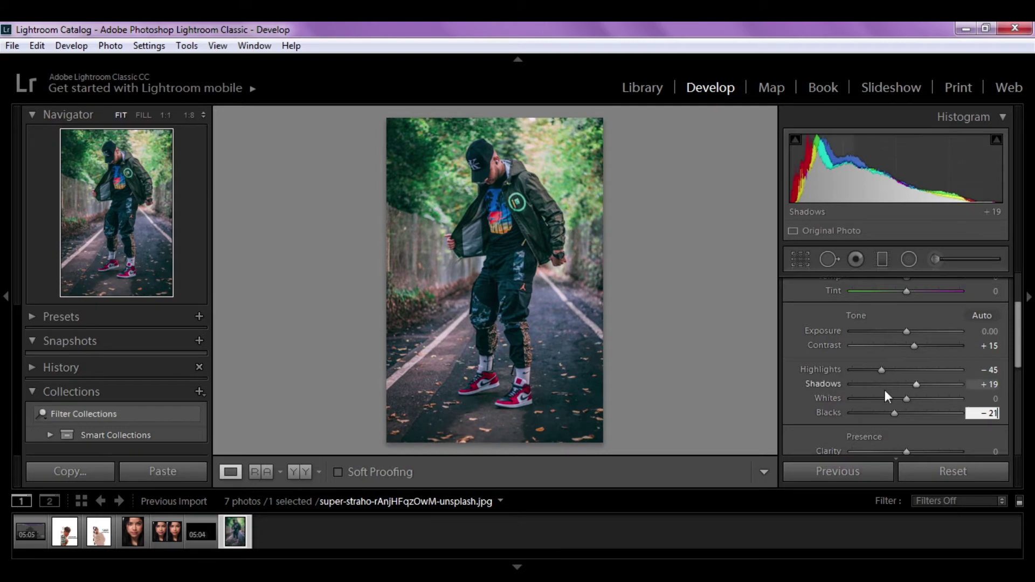
{"action": "scroll", "coordinate": [874, 342], "scroll_direction": "down", "scroll_amount": 1}
{"action": "scroll", "coordinate": [884, 342], "scroll_direction": "up", "scroll_amount": 1}
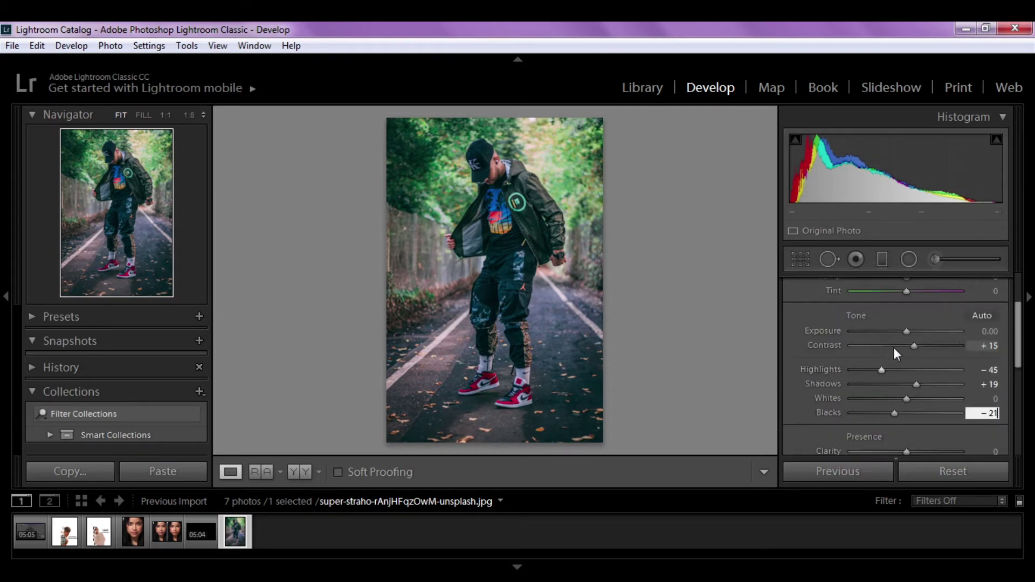
{"action": "scroll", "coordinate": [898, 356], "scroll_direction": "down", "scroll_amount": 1}
{"action": "scroll", "coordinate": [904, 369], "scroll_direction": "down", "scroll_amount": 1}
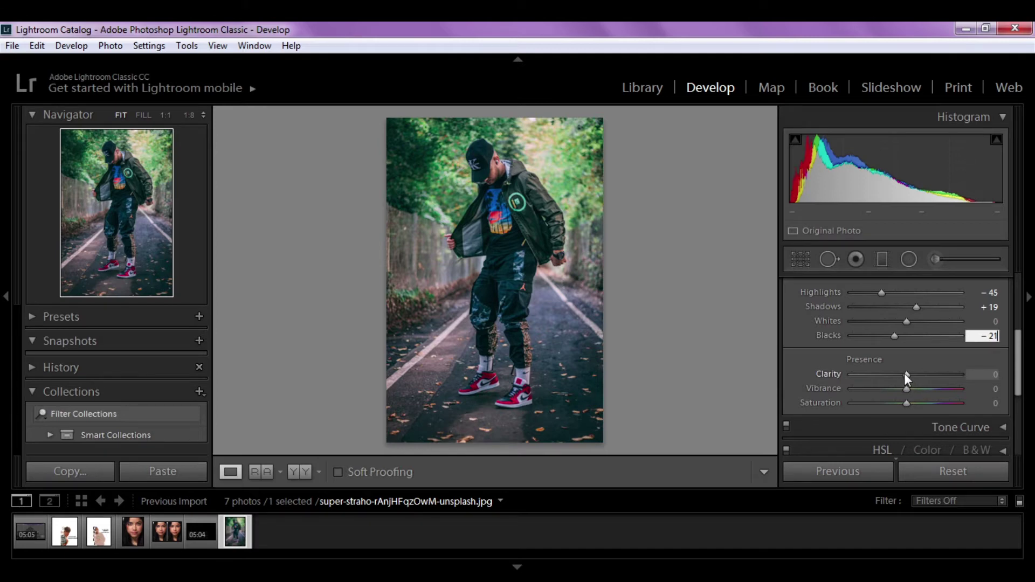
Step: Set Clarity to +27 and Vibrance to +22 in the Presence section
{"action": "left_click_drag", "start_coordinate": [906, 376], "coordinate": [919, 380]}
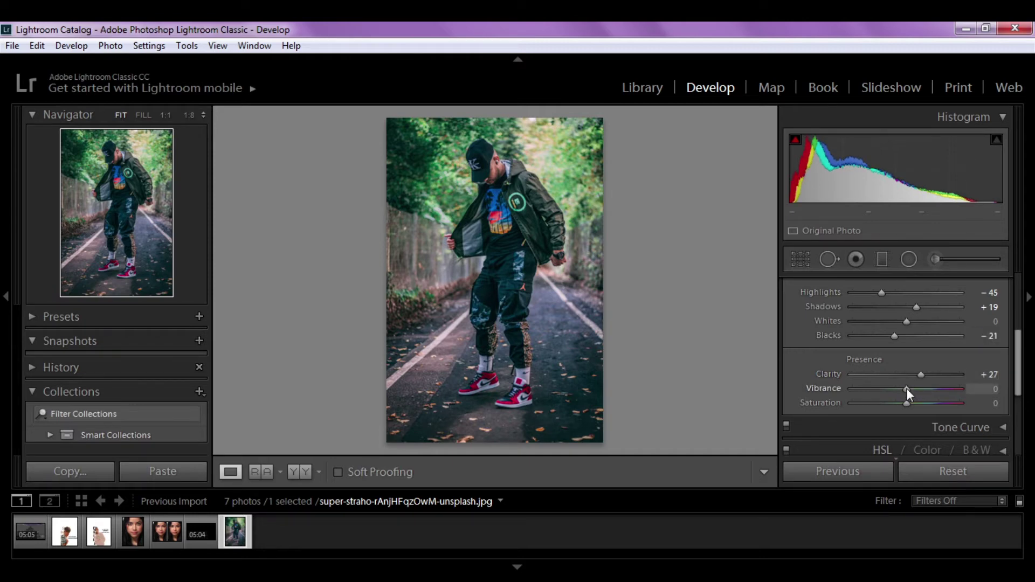
{"action": "left_click_drag", "start_coordinate": [908, 389], "coordinate": [917, 392]}
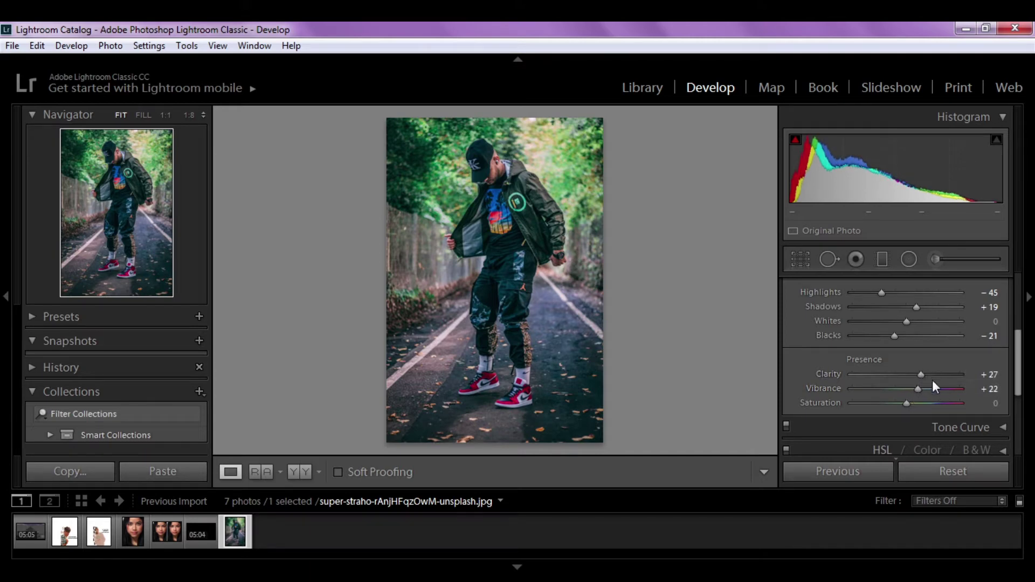
{"action": "scroll", "coordinate": [933, 381], "scroll_direction": "down", "scroll_amount": 2}
{"action": "scroll", "coordinate": [931, 381], "scroll_direction": "up", "scroll_amount": 3}
{"action": "scroll", "coordinate": [931, 381], "scroll_direction": "up", "scroll_amount": 2}
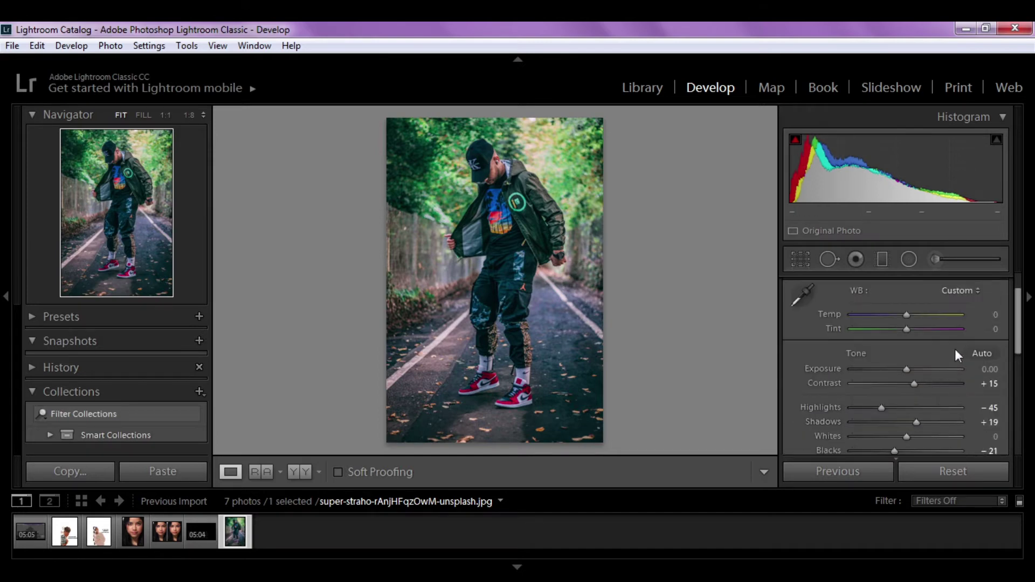
{"action": "scroll", "coordinate": [956, 349], "scroll_direction": "up", "scroll_amount": 2}
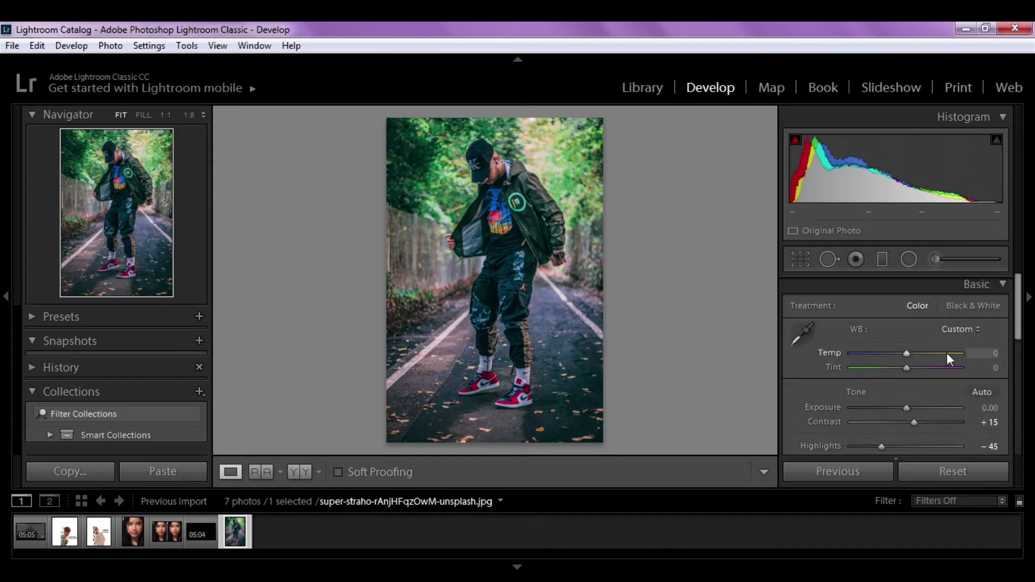
Step: Collapse Basic, expand the Tone Curve, and lift its black point to fade shadows
{"action": "left_click", "coordinate": [1003, 285]}
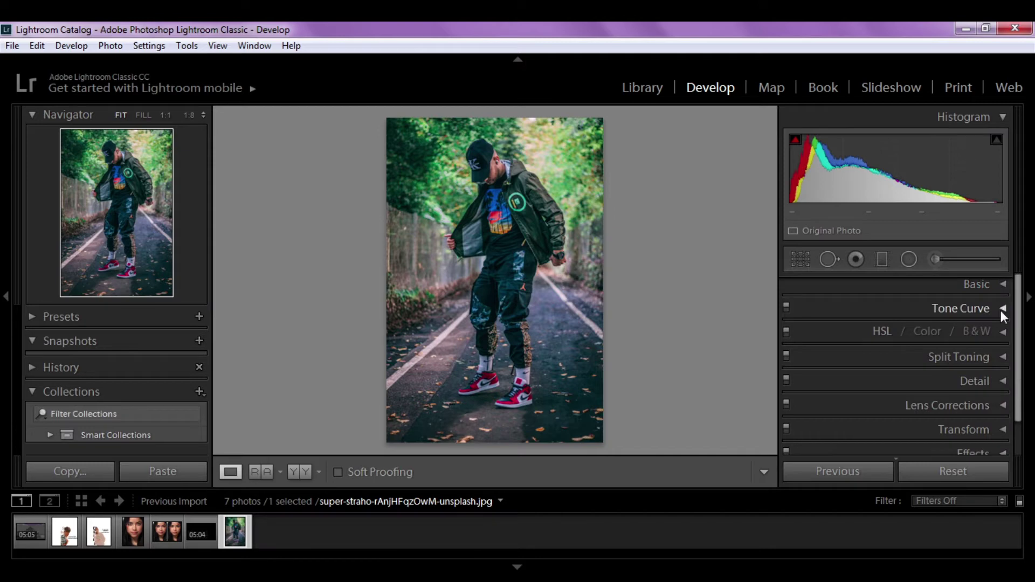
{"action": "left_click", "coordinate": [1002, 309]}
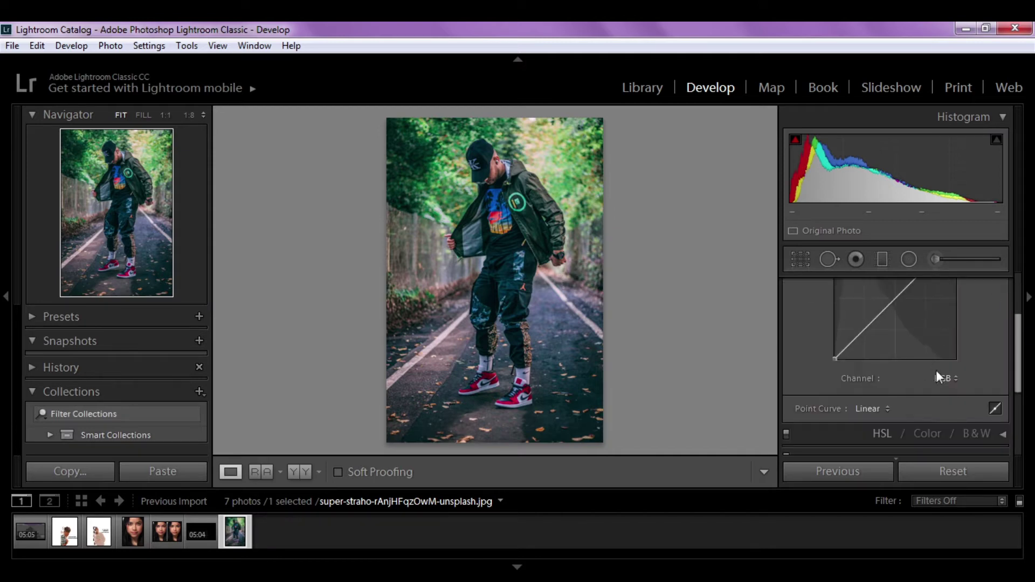
{"action": "scroll", "coordinate": [921, 373], "scroll_direction": "up", "scroll_amount": 1}
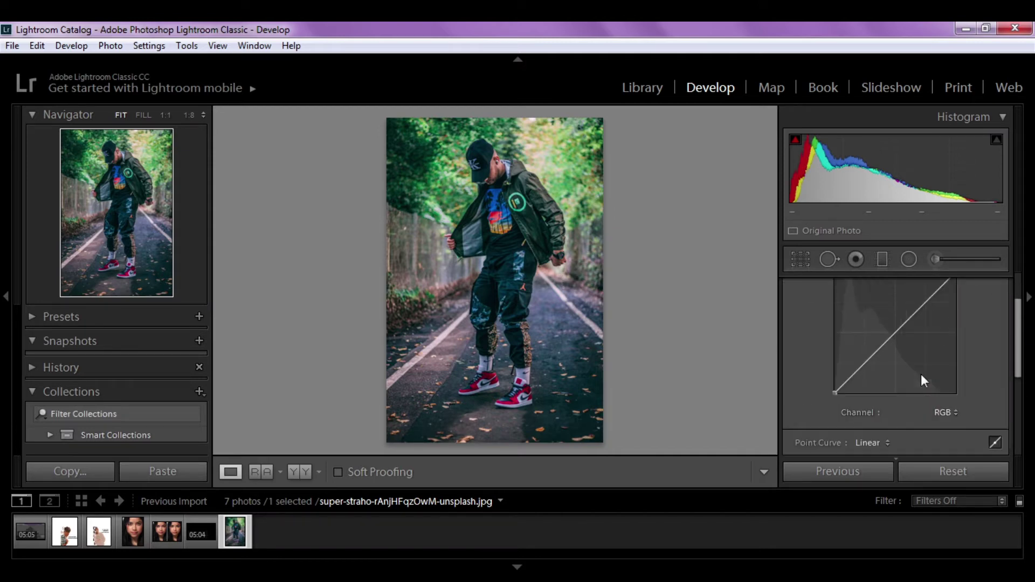
{"action": "scroll", "coordinate": [915, 375], "scroll_direction": "up", "scroll_amount": 1}
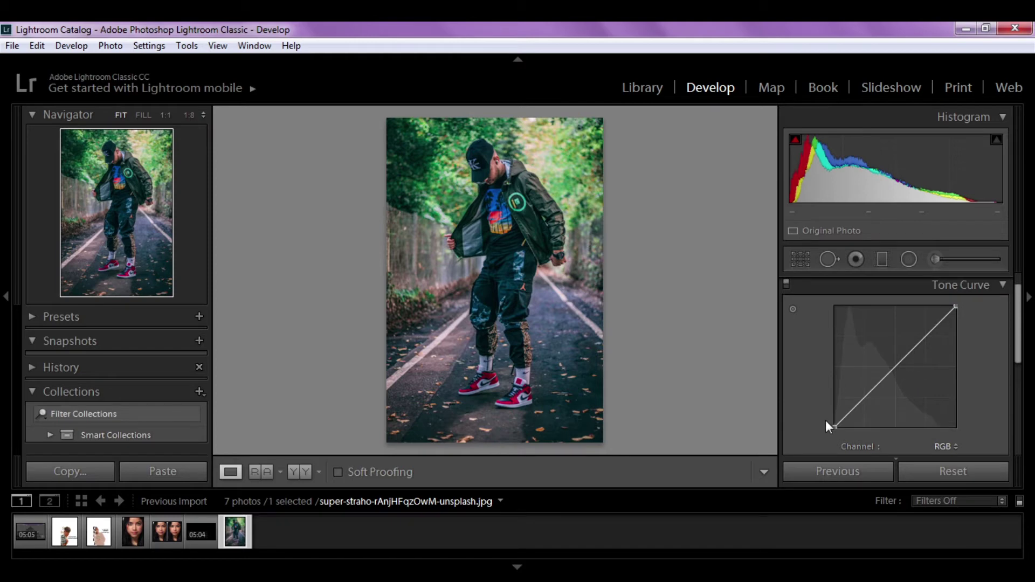
{"action": "left_click_drag", "start_coordinate": [825, 421], "coordinate": [831, 419]}
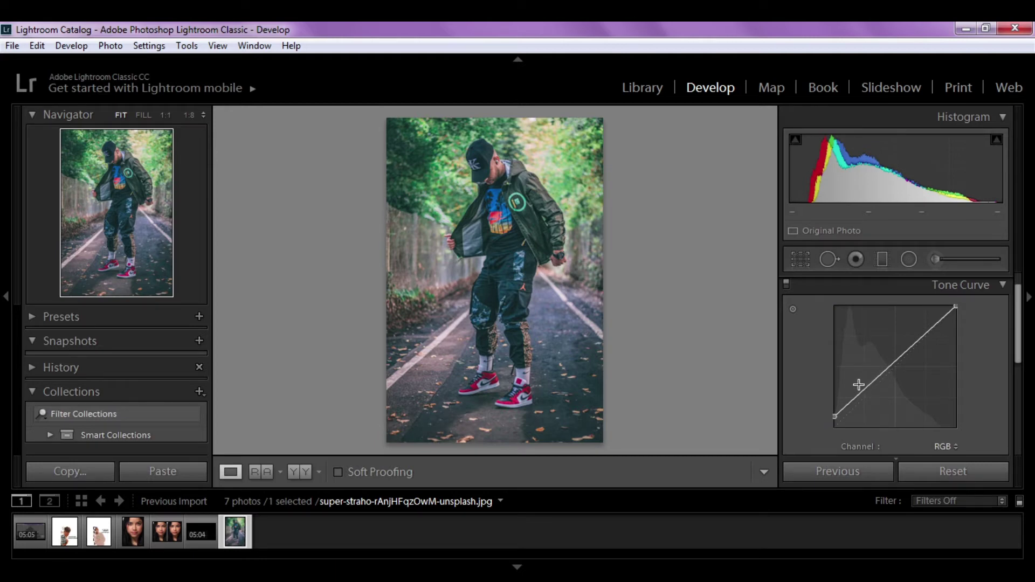
Step: Add shadow, midtone and highlight points to form a gentle S-curve
{"action": "left_click_drag", "start_coordinate": [862, 393], "coordinate": [858, 403]}
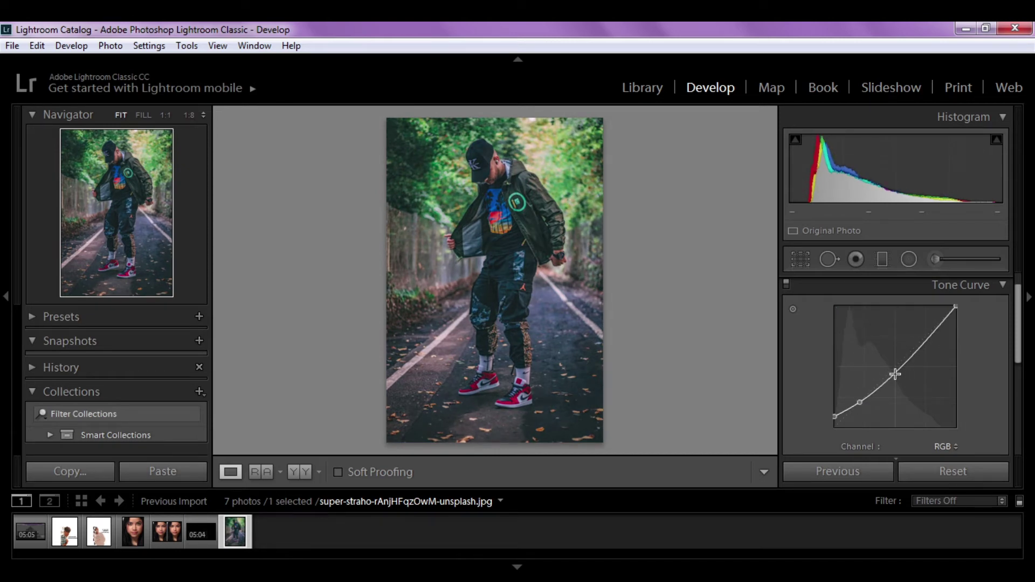
{"action": "left_click", "coordinate": [891, 373]}
{"action": "left_click_drag", "start_coordinate": [891, 373], "coordinate": [887, 371]}
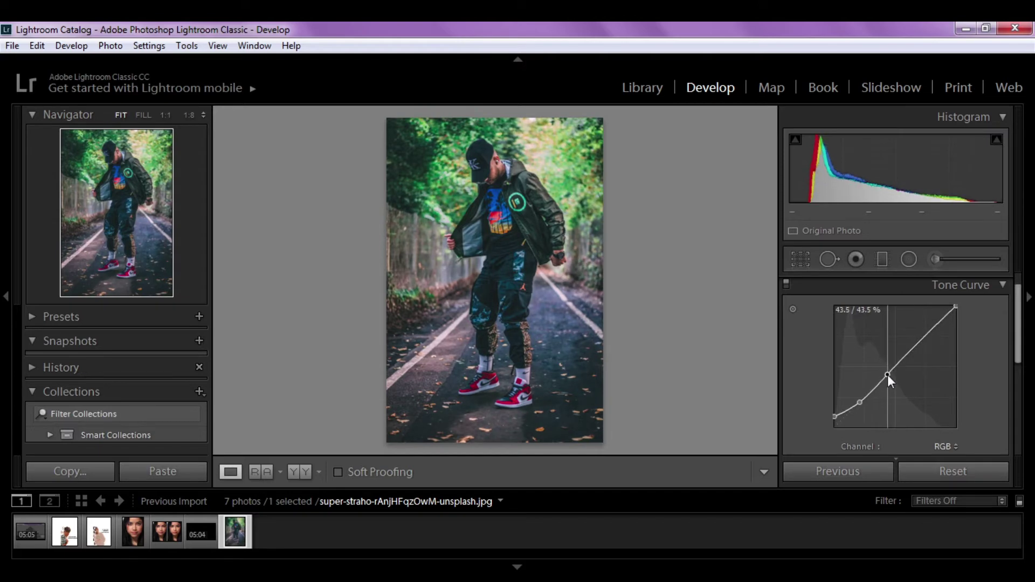
{"action": "left_click", "coordinate": [922, 336]}
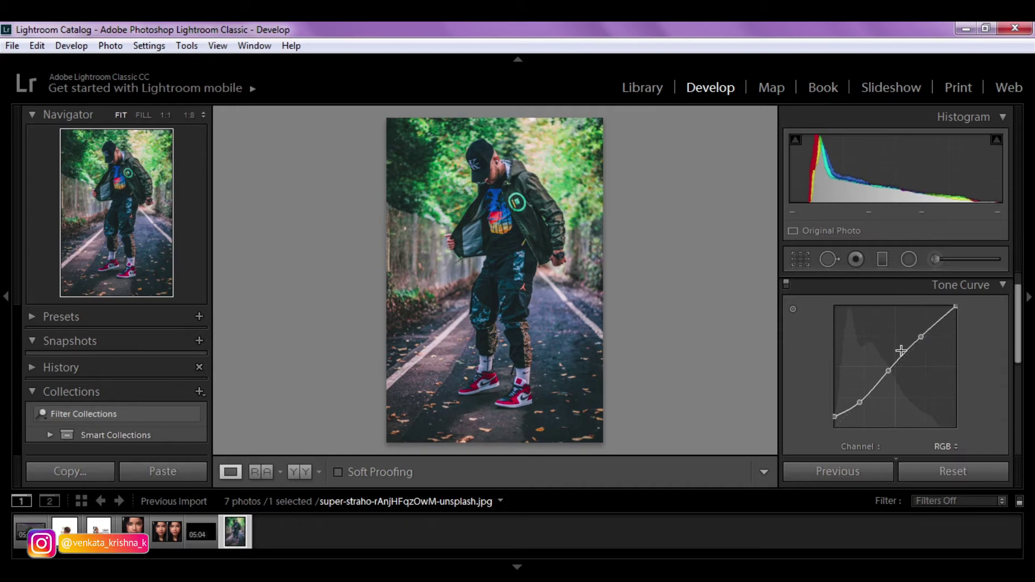
{"action": "scroll", "coordinate": [917, 359], "scroll_direction": "down", "scroll_amount": 3}
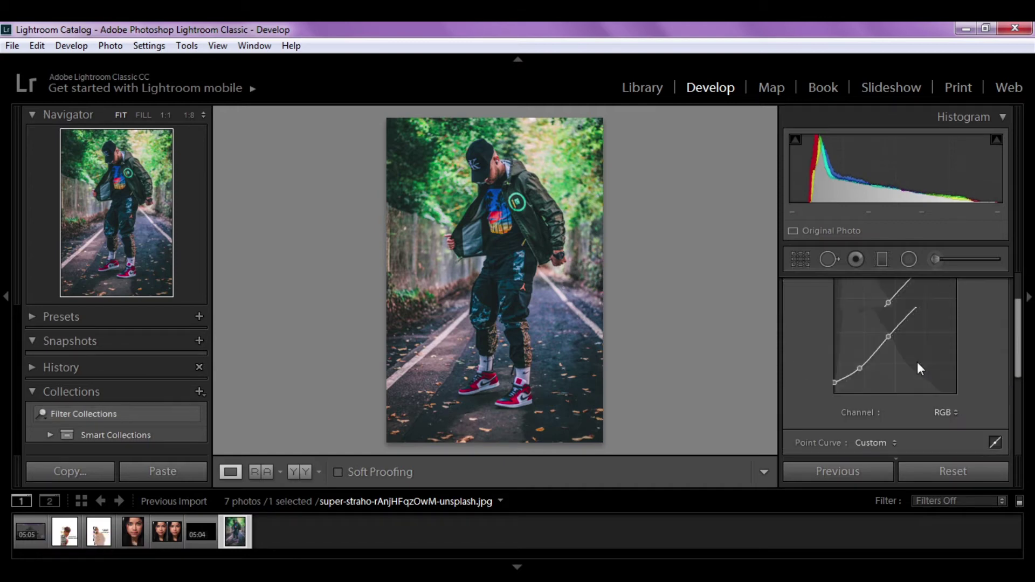
{"action": "scroll", "coordinate": [917, 361], "scroll_direction": "up", "scroll_amount": 3}
{"action": "scroll", "coordinate": [949, 351], "scroll_direction": "up", "scroll_amount": 2}
Step: Set HSL hues to Orange −25, Yellow −100, Green −100, Blue slightly positive
{"action": "left_click", "coordinate": [1001, 309]}
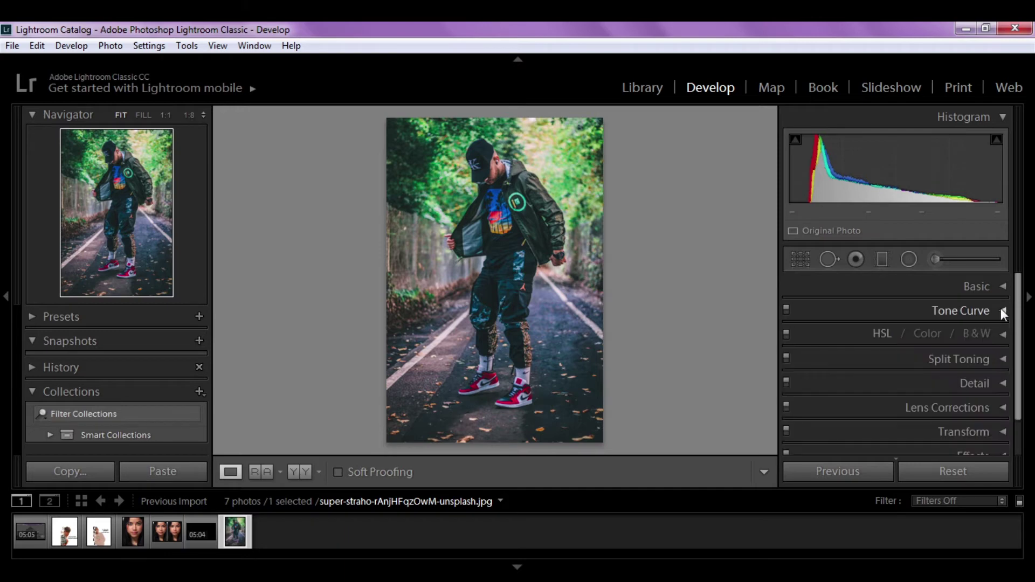
{"action": "left_click", "coordinate": [1004, 322]}
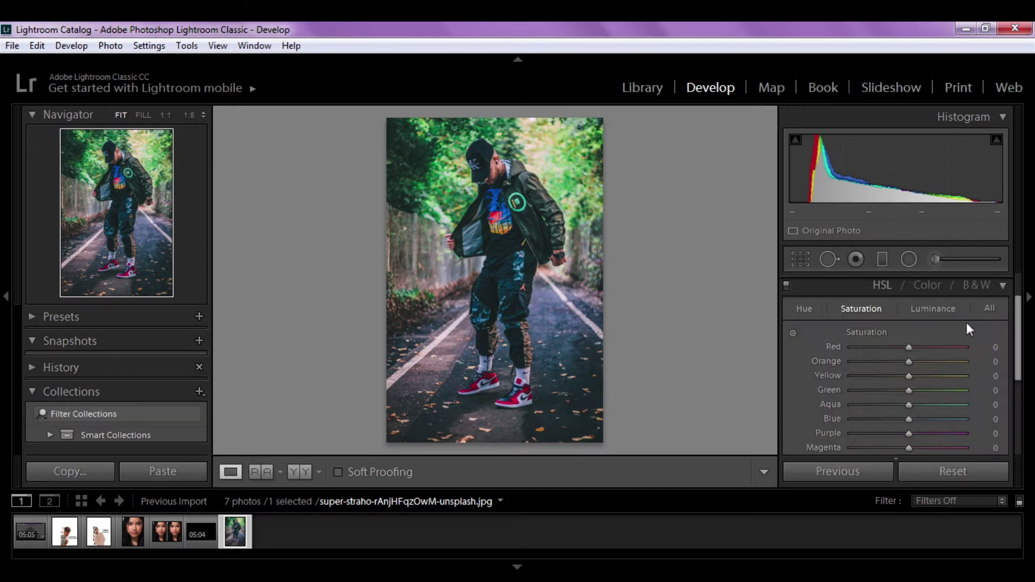
{"action": "left_click", "coordinate": [808, 313]}
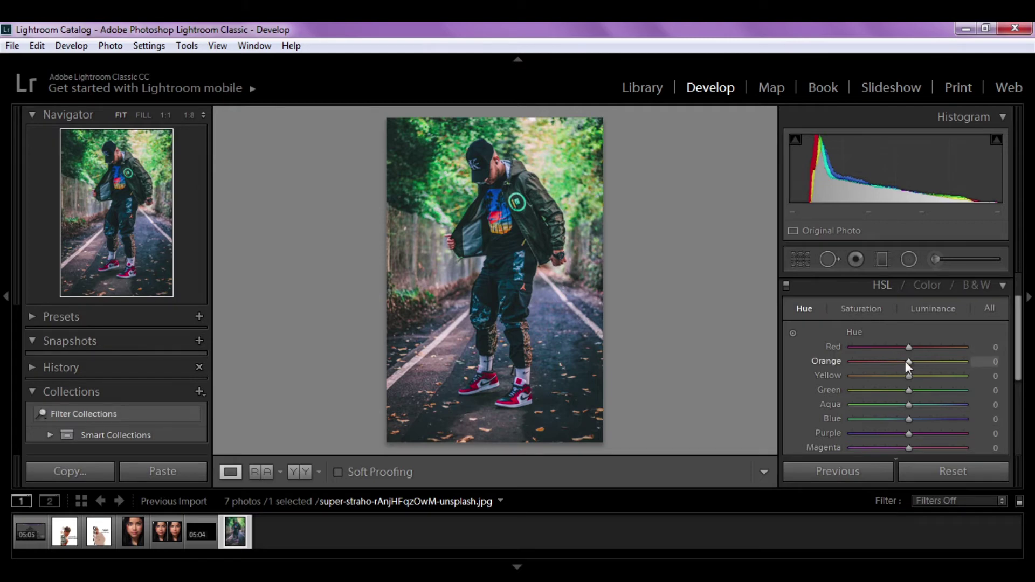
{"action": "left_click_drag", "start_coordinate": [908, 362], "coordinate": [892, 363]}
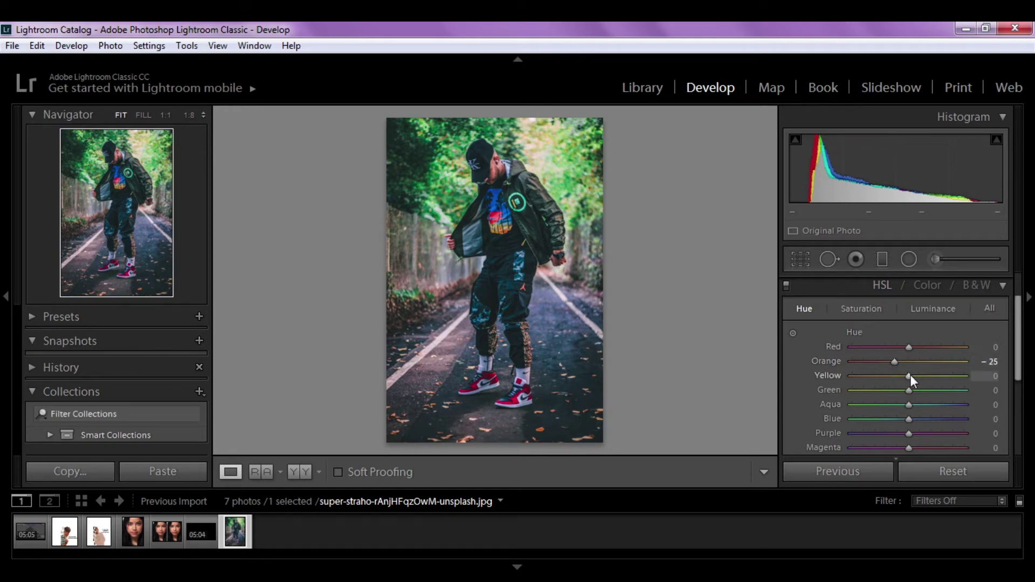
{"action": "left_click_drag", "start_coordinate": [906, 375], "coordinate": [804, 371]}
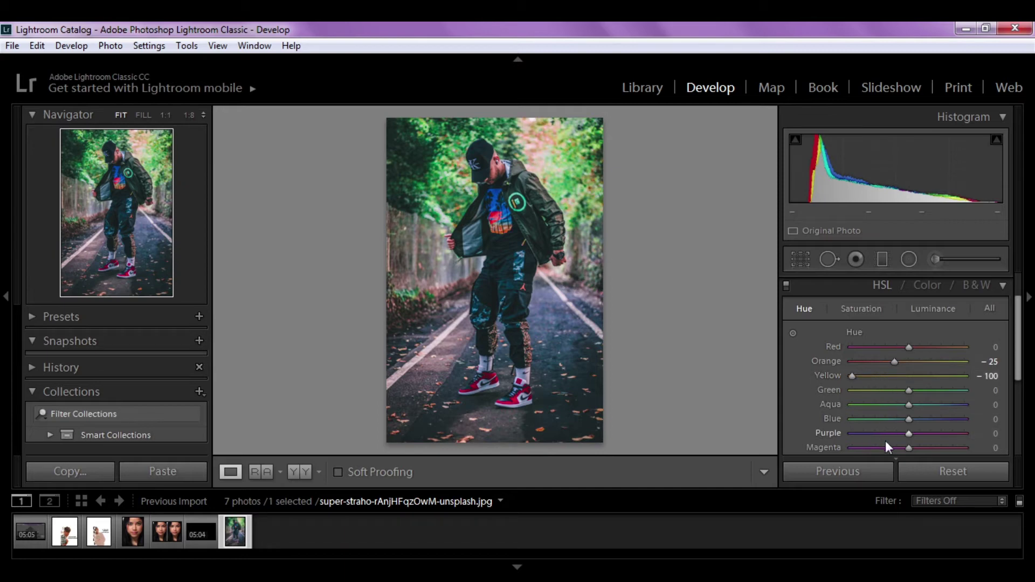
{"action": "left_click_drag", "start_coordinate": [909, 390], "coordinate": [840, 395]}
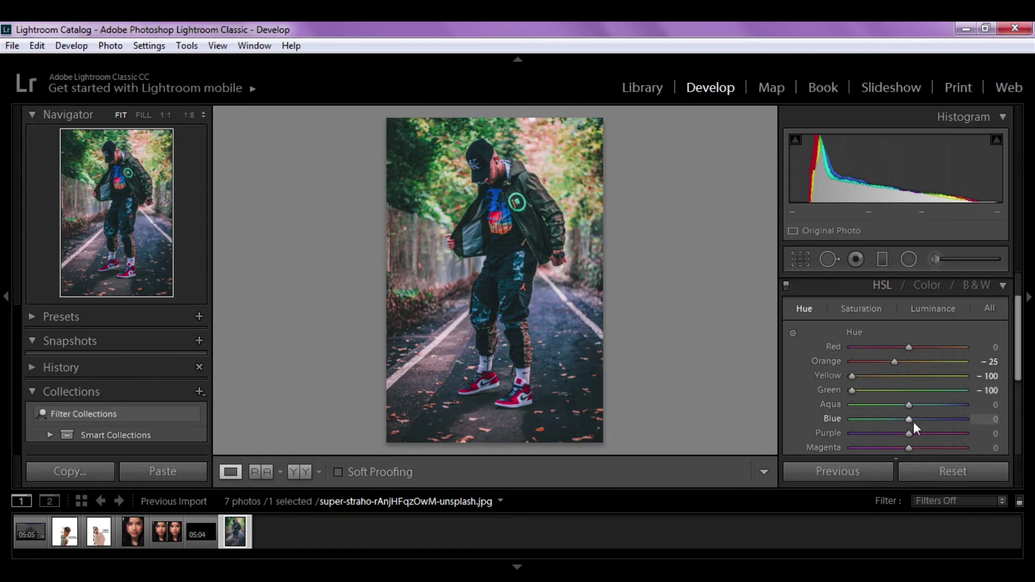
{"action": "left_click_drag", "start_coordinate": [908, 419], "coordinate": [917, 419]}
Step: In the Saturation tab, lower Red saturation to −39
{"action": "left_click", "coordinate": [870, 309]}
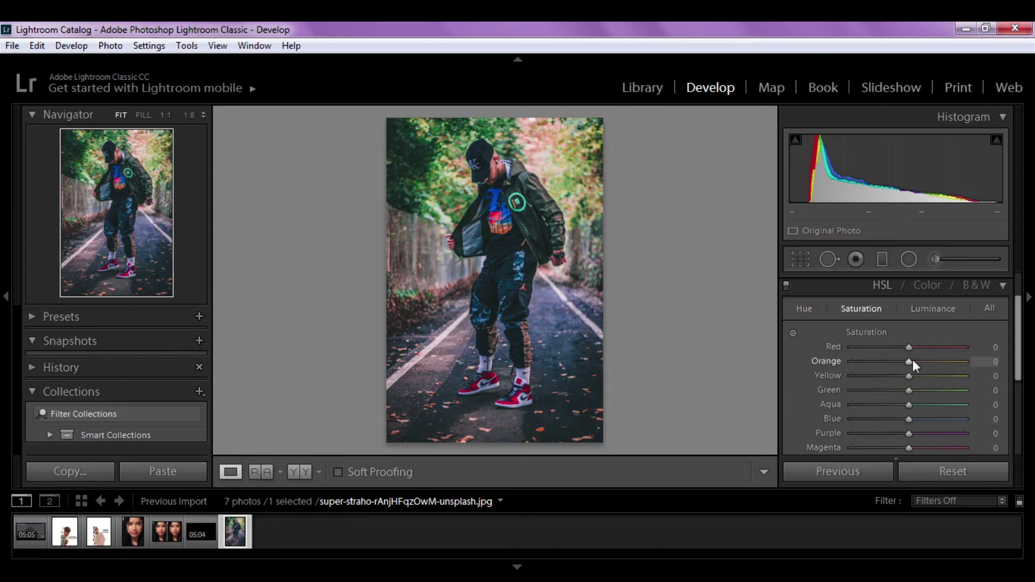
{"action": "left_click_drag", "start_coordinate": [910, 347], "coordinate": [897, 347]}
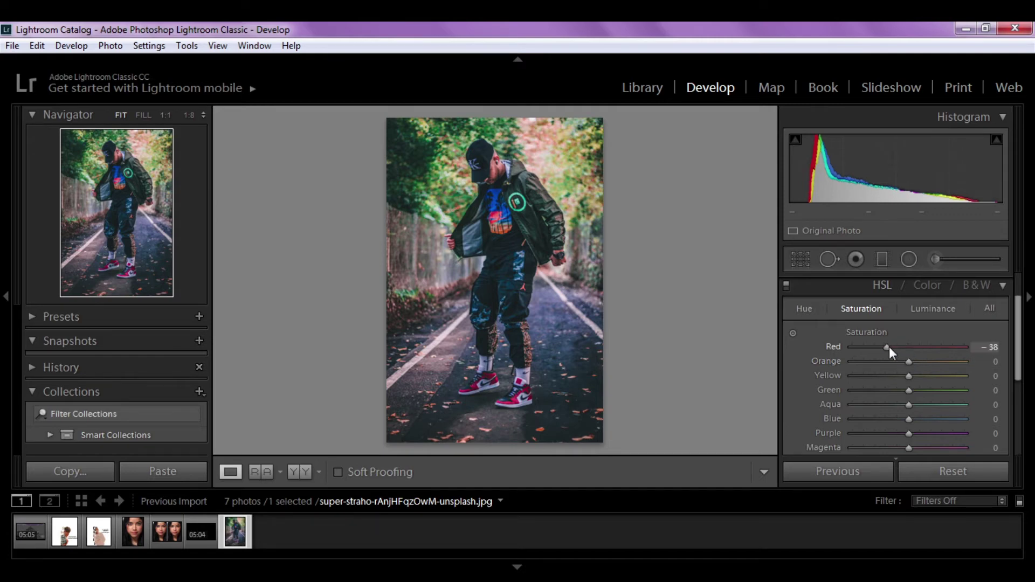
{"action": "left_click_drag", "start_coordinate": [890, 348], "coordinate": [888, 348]}
{"action": "left_click", "coordinate": [887, 346]}
{"action": "left_click_drag", "start_coordinate": [889, 344], "coordinate": [892, 346]}
{"action": "left_click", "coordinate": [990, 347]}
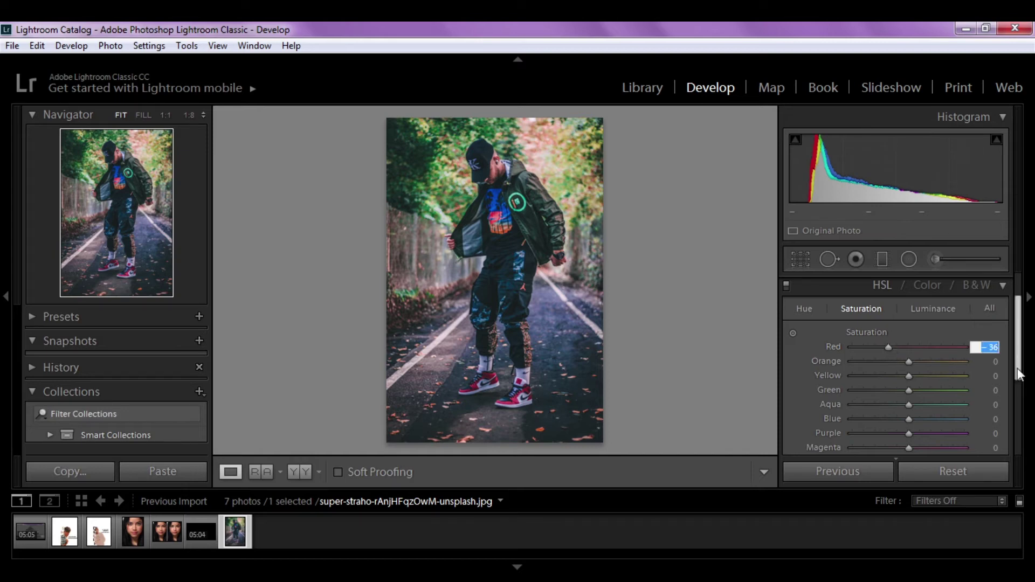
{"action": "key", "text": "Down"}
{"action": "key", "text": "Down"}
{"action": "key", "text": "Return"}
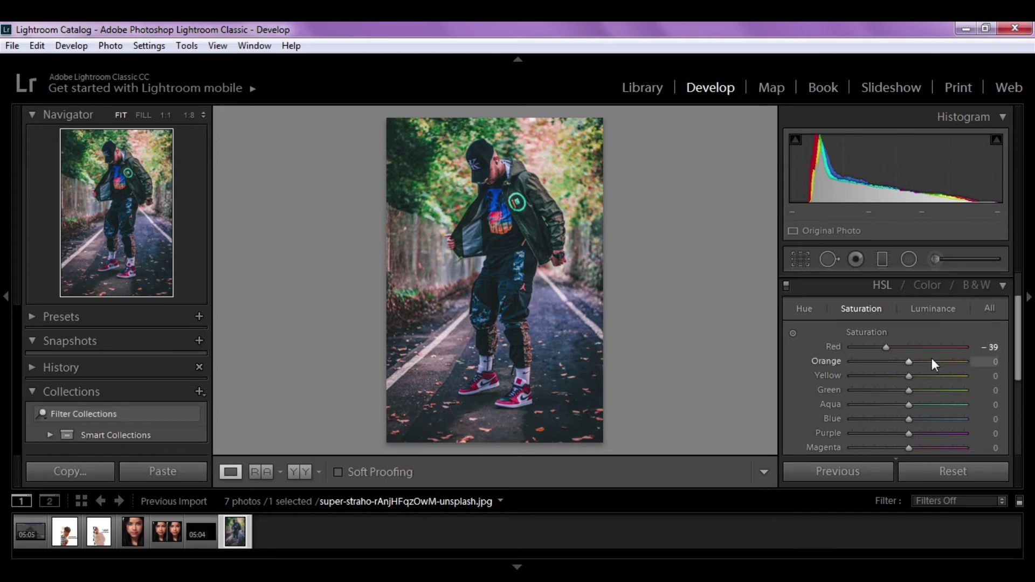
Step: Lower Orange saturation to −49 and Yellow saturation to −24
{"action": "left_click_drag", "start_coordinate": [908, 362], "coordinate": [879, 363]}
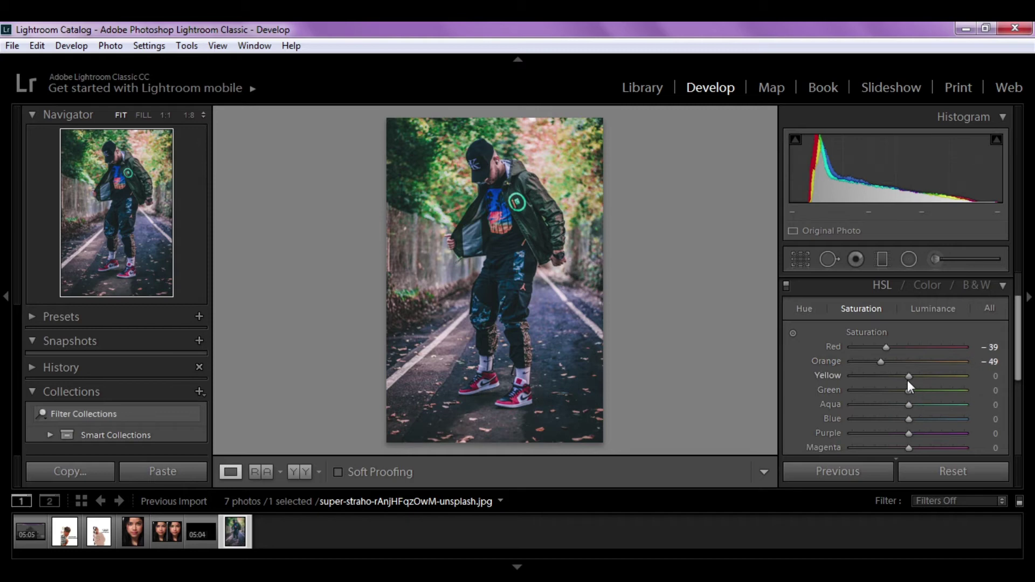
{"action": "left_click_drag", "start_coordinate": [908, 375], "coordinate": [899, 376]}
{"action": "left_click_drag", "start_coordinate": [894, 375], "coordinate": [892, 376]}
{"action": "left_click", "coordinate": [990, 376]}
{"action": "key", "text": "Up"}
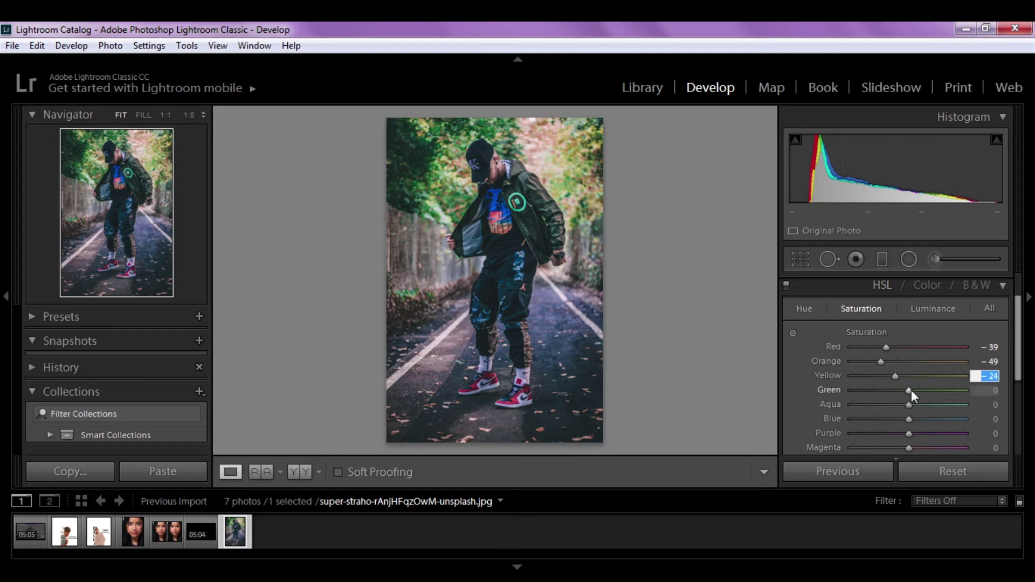
Step: Set saturation to Green −100, Aqua −4, Blue −13, Purple −100, Magenta −100
{"action": "left_click_drag", "start_coordinate": [906, 389], "coordinate": [819, 390]}
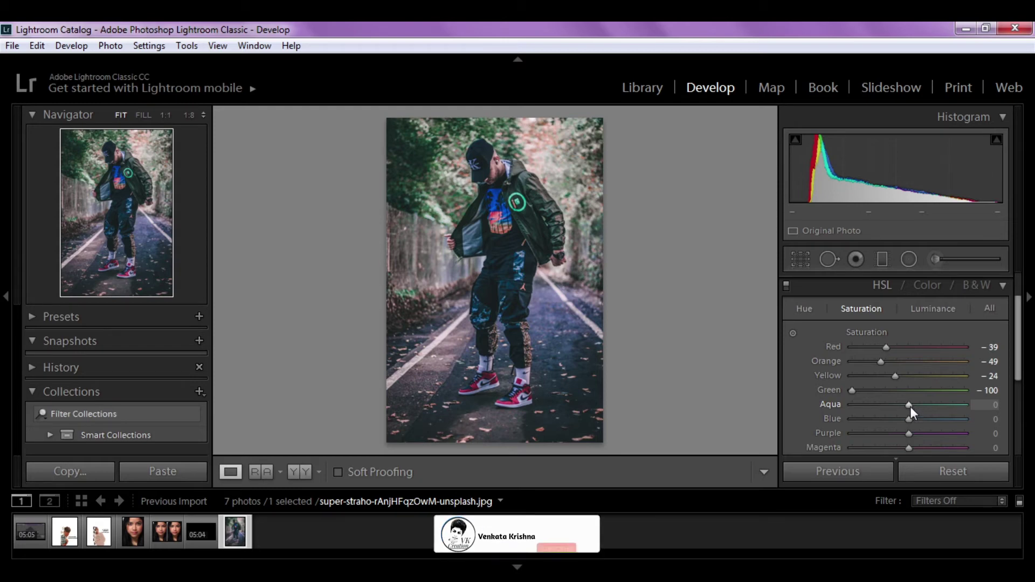
{"action": "left_click_drag", "start_coordinate": [910, 407], "coordinate": [906, 406]}
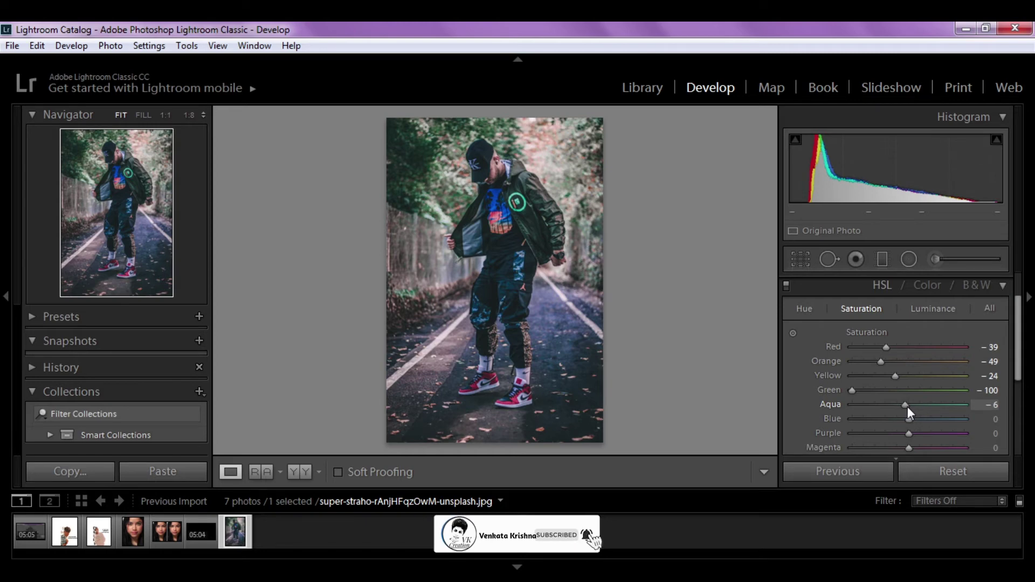
{"action": "left_click", "coordinate": [990, 407]}
{"action": "key", "text": "Up"}
{"action": "key", "text": "Up"}
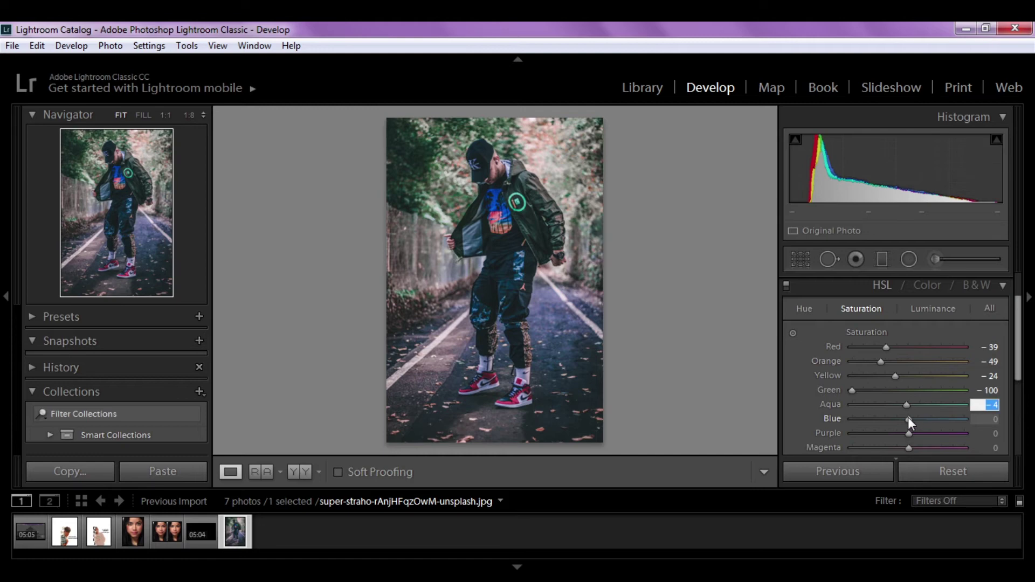
{"action": "left_click_drag", "start_coordinate": [906, 416], "coordinate": [898, 417]}
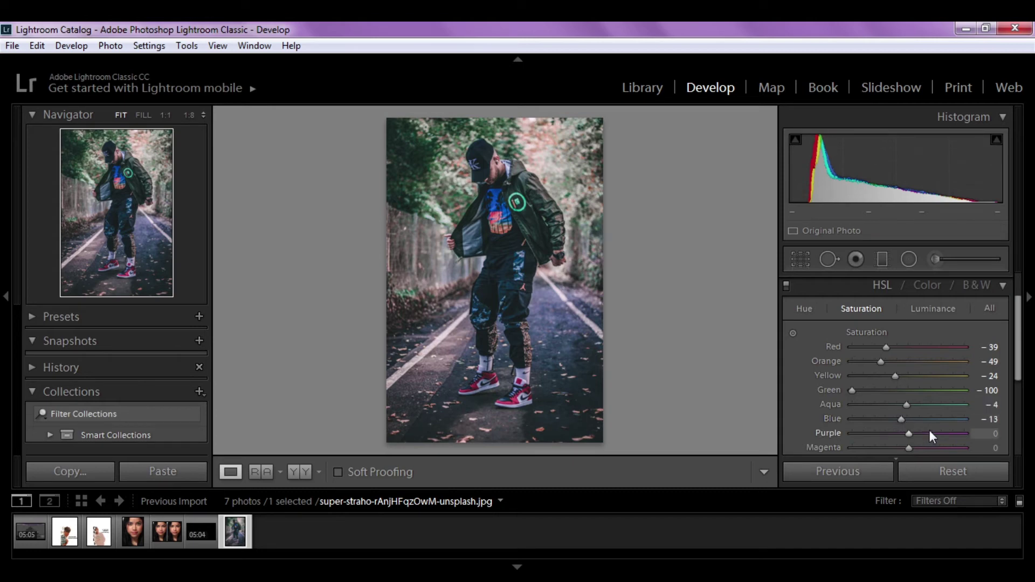
{"action": "left_click_drag", "start_coordinate": [911, 430], "coordinate": [833, 432]}
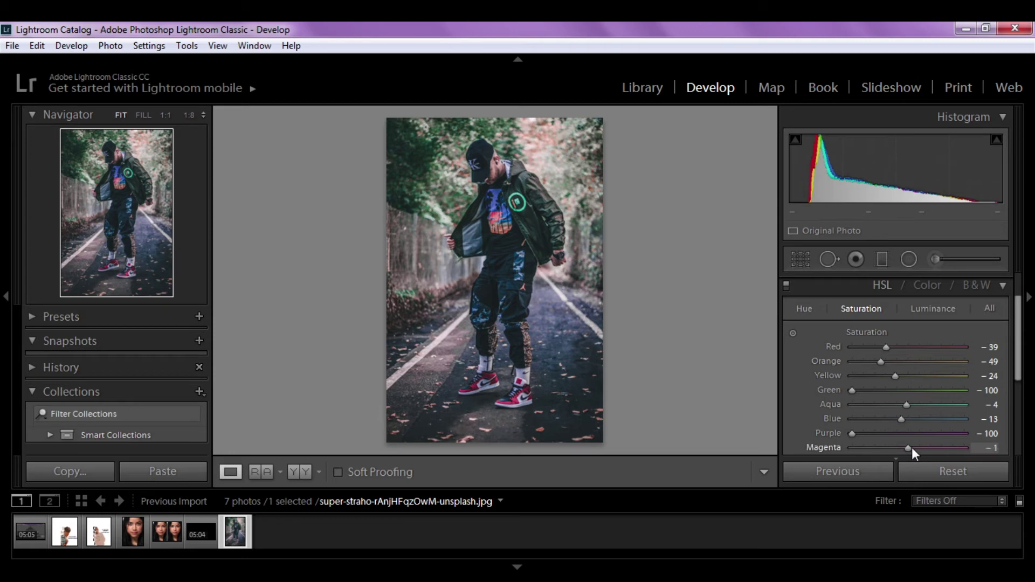
{"action": "left_click_drag", "start_coordinate": [911, 448], "coordinate": [821, 447]}
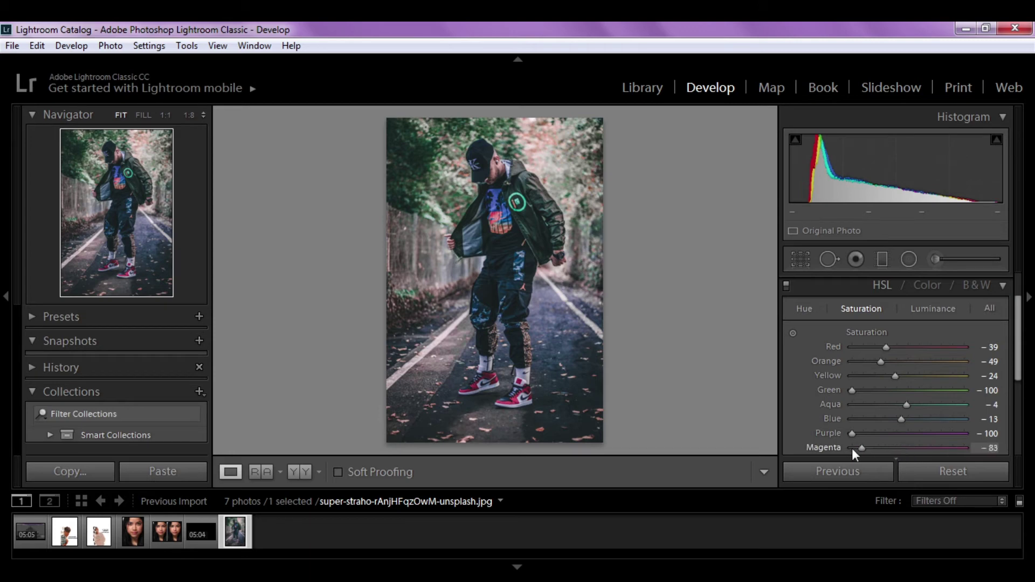
Step: In the Luminance tab, brighten Red to +15 and darken Orange to −4
{"action": "left_click", "coordinate": [929, 308]}
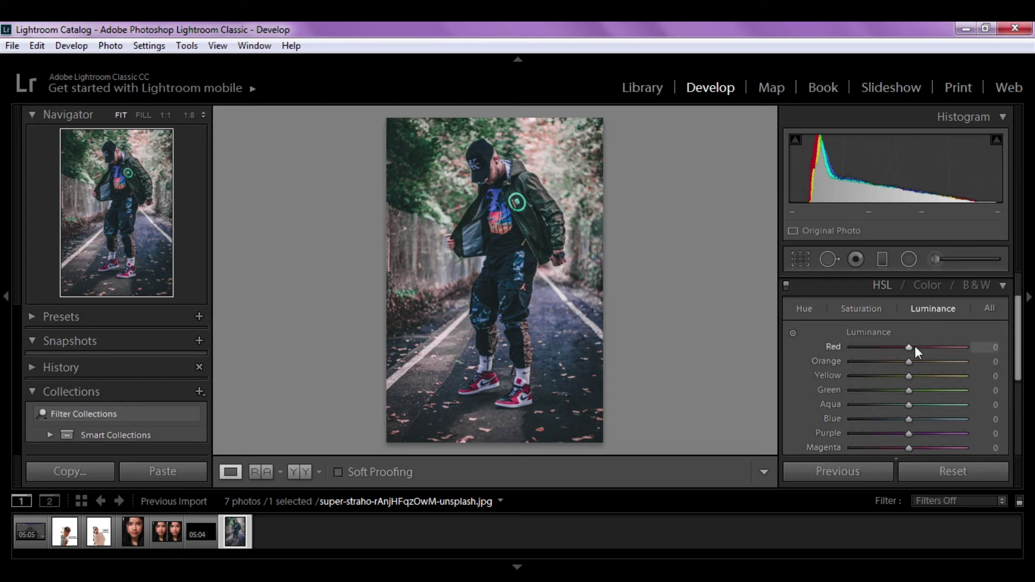
{"action": "left_click_drag", "start_coordinate": [914, 346], "coordinate": [921, 347]}
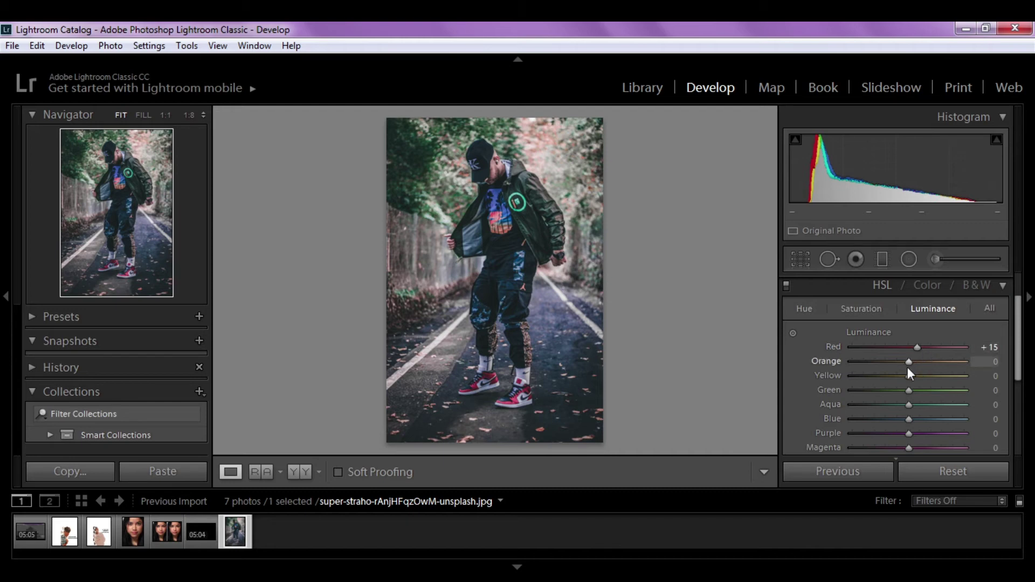
{"action": "left_click_drag", "start_coordinate": [909, 368], "coordinate": [905, 368]}
{"action": "left_click", "coordinate": [989, 361]}
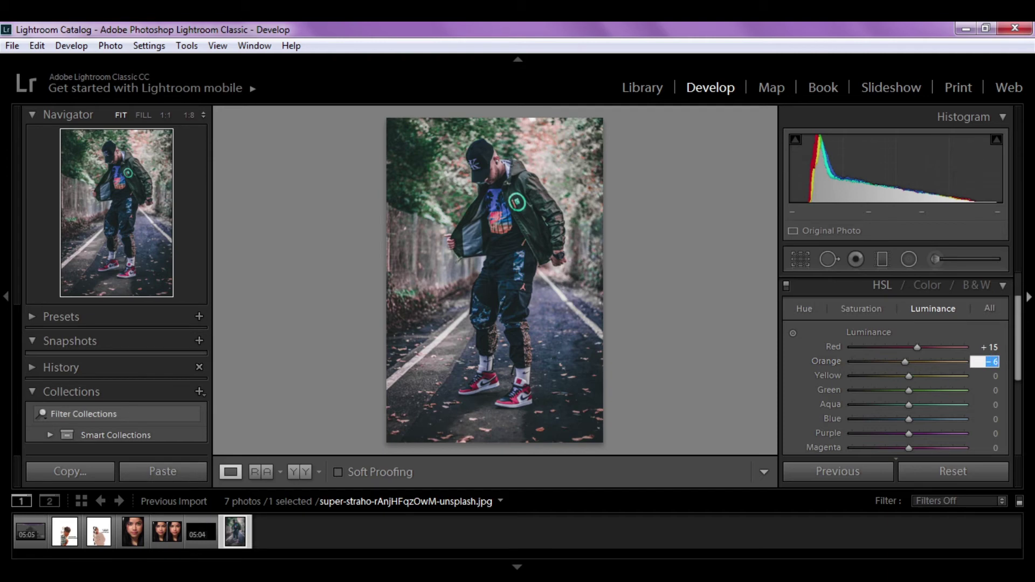
{"action": "key", "text": "Up"}
{"action": "key", "text": "Up"}
{"action": "scroll", "coordinate": [993, 345], "scroll_direction": "up", "scroll_amount": 2}
{"action": "scroll", "coordinate": [985, 337], "scroll_direction": "down", "scroll_amount": 3}
{"action": "scroll", "coordinate": [985, 338], "scroll_direction": "up", "scroll_amount": 3}
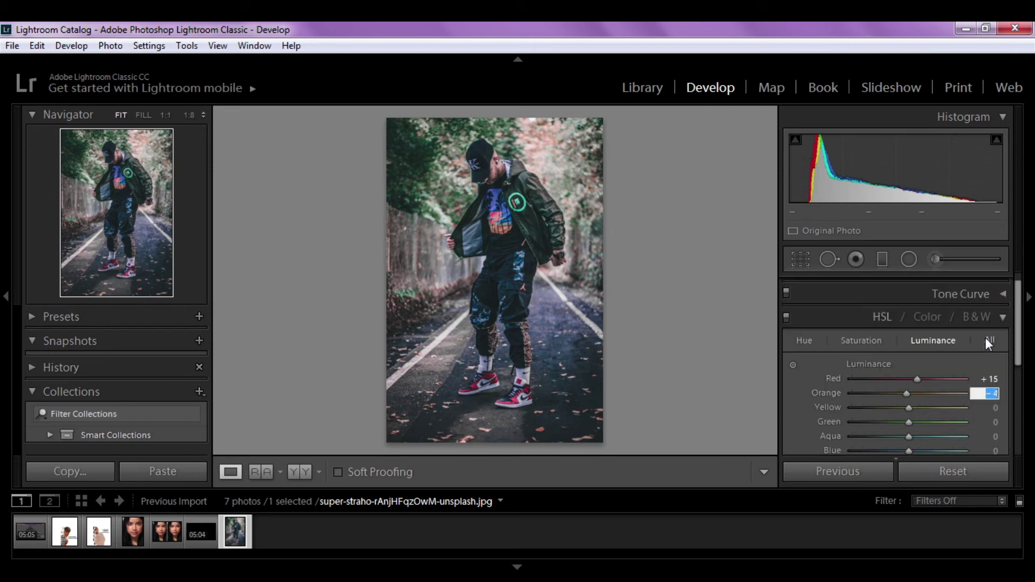
Step: Tint the split-toning highlights at Hue 62, Saturation 28, with Balance +100
{"action": "left_click", "coordinate": [1001, 317]}
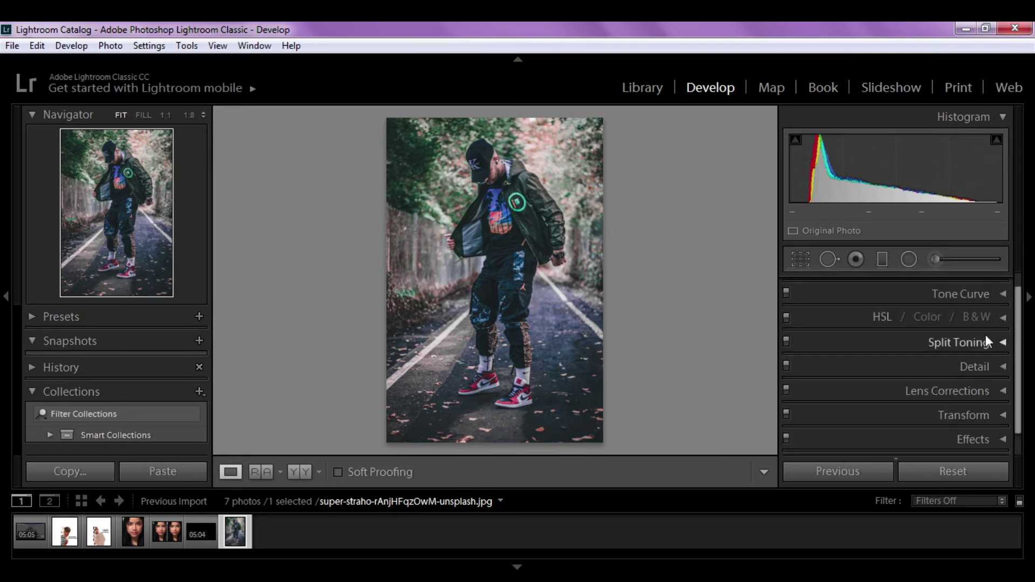
{"action": "left_click", "coordinate": [995, 341]}
{"action": "scroll", "coordinate": [992, 341], "scroll_direction": "down", "scroll_amount": 2}
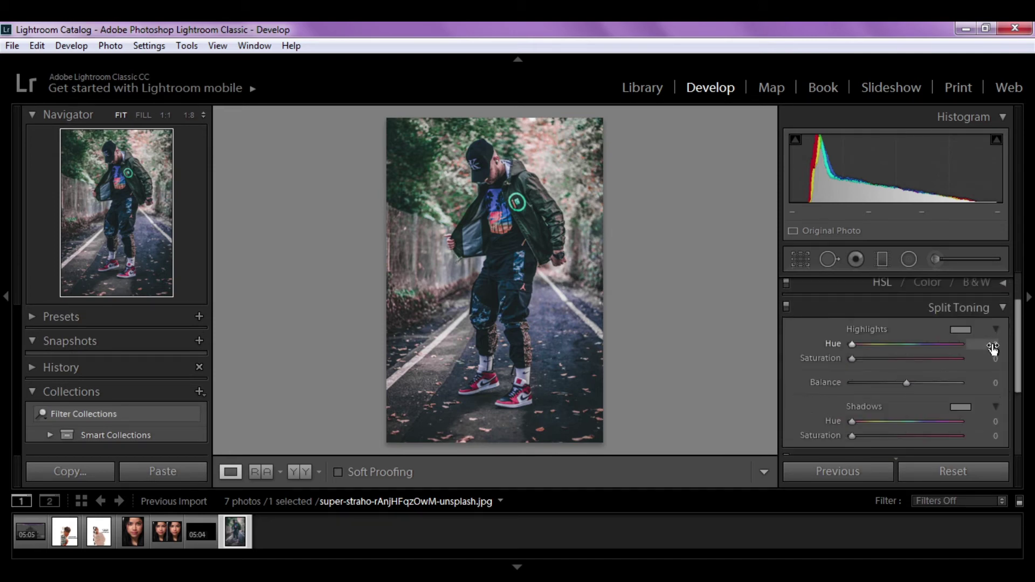
{"action": "scroll", "coordinate": [973, 356], "scroll_direction": "down", "scroll_amount": 1}
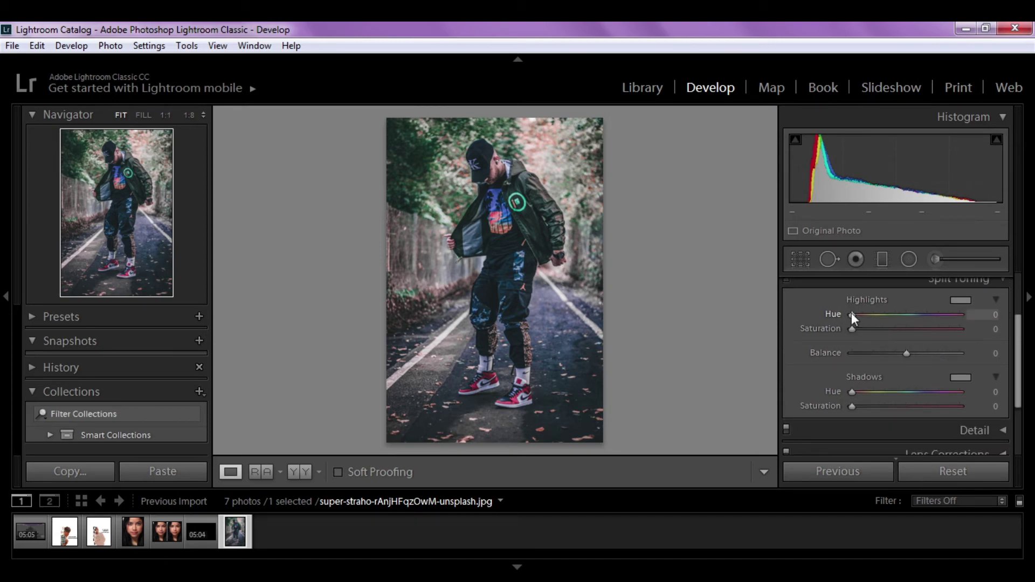
{"action": "left_click_drag", "start_coordinate": [850, 314], "coordinate": [865, 314]}
{"action": "left_click_drag", "start_coordinate": [866, 313], "coordinate": [872, 313]}
{"action": "left_click_drag", "start_coordinate": [974, 315], "coordinate": [967, 314]}
{"action": "left_click_drag", "start_coordinate": [984, 330], "coordinate": [998, 330]}
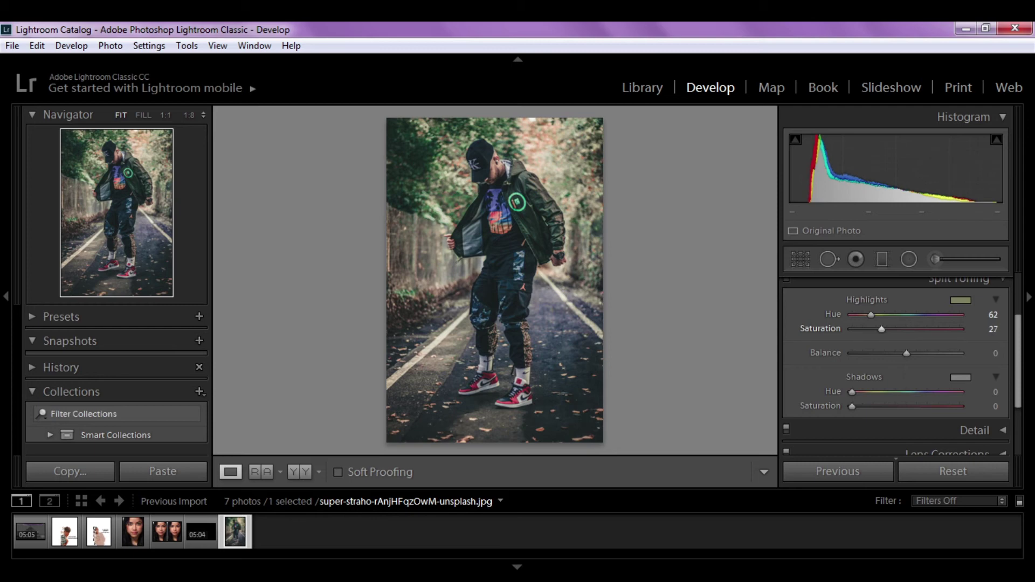
{"action": "left_click", "coordinate": [992, 329]}
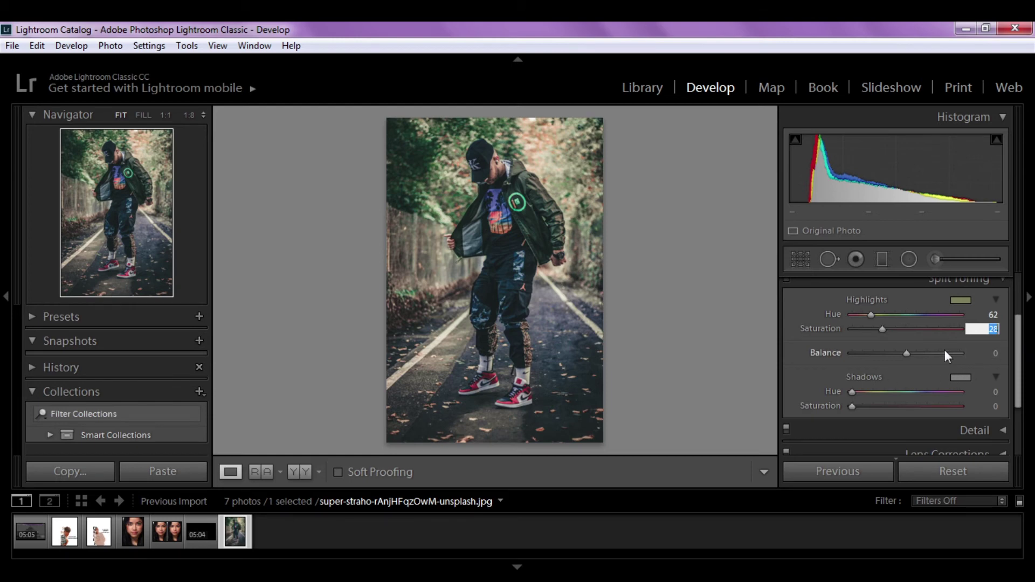
{"action": "left_click_drag", "start_coordinate": [907, 352], "coordinate": [995, 360]}
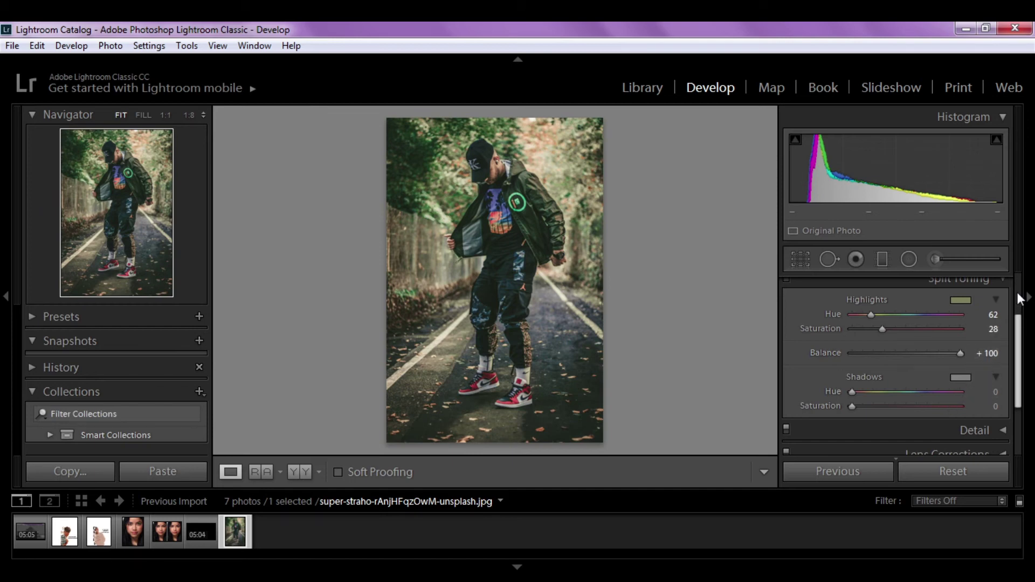
Step: Set the shadow tint saturation to 2, leaving shadows nearly untinted
{"action": "left_click", "coordinate": [996, 300]}
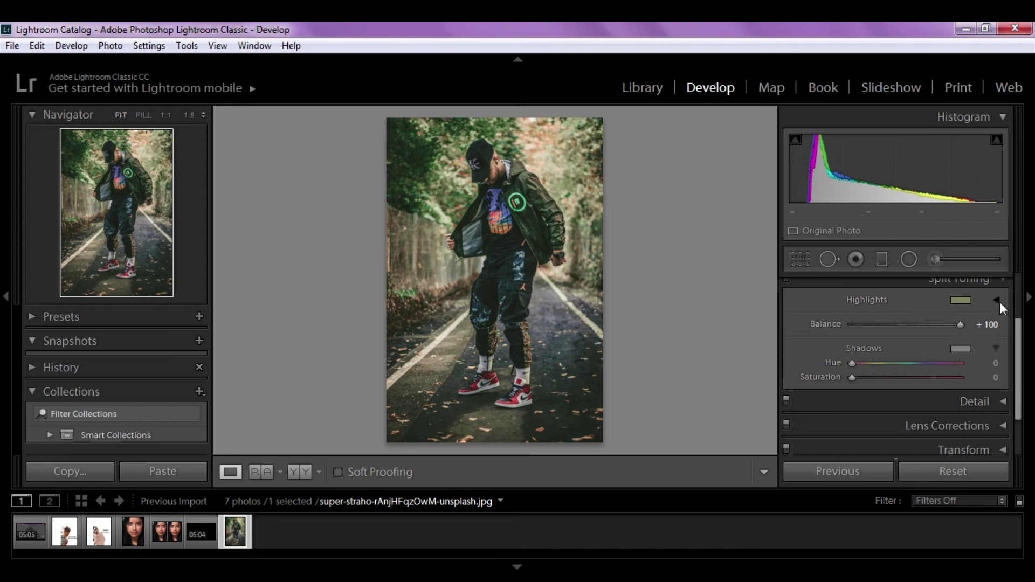
{"action": "left_click", "coordinate": [994, 301]}
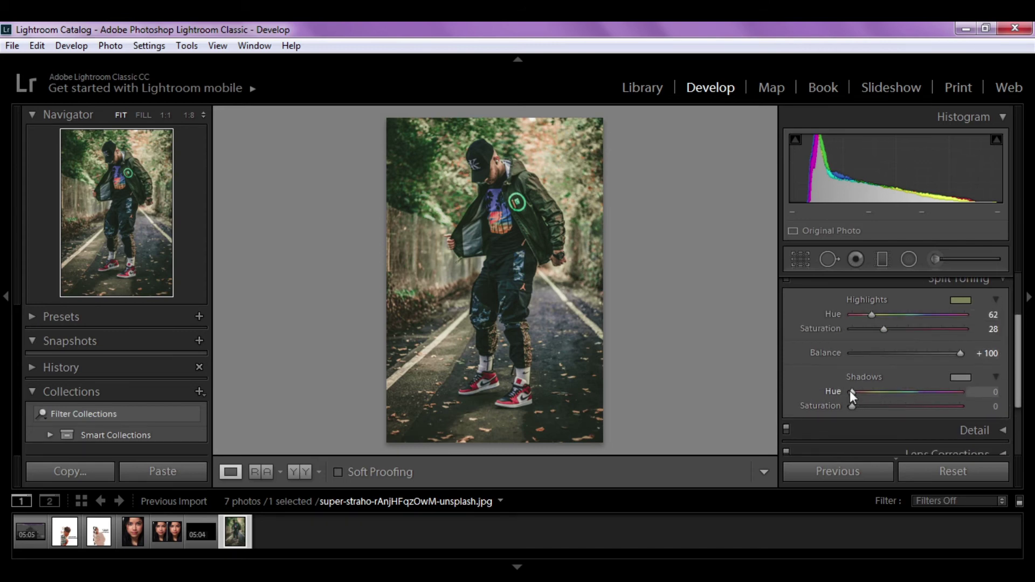
{"action": "mouse_move", "coordinate": [852, 391]}
{"action": "left_mouse_down"}
{"action": "mouse_move", "coordinate": [864, 392]}
{"action": "mouse_move", "coordinate": [823, 393]}
{"action": "left_mouse_up"}
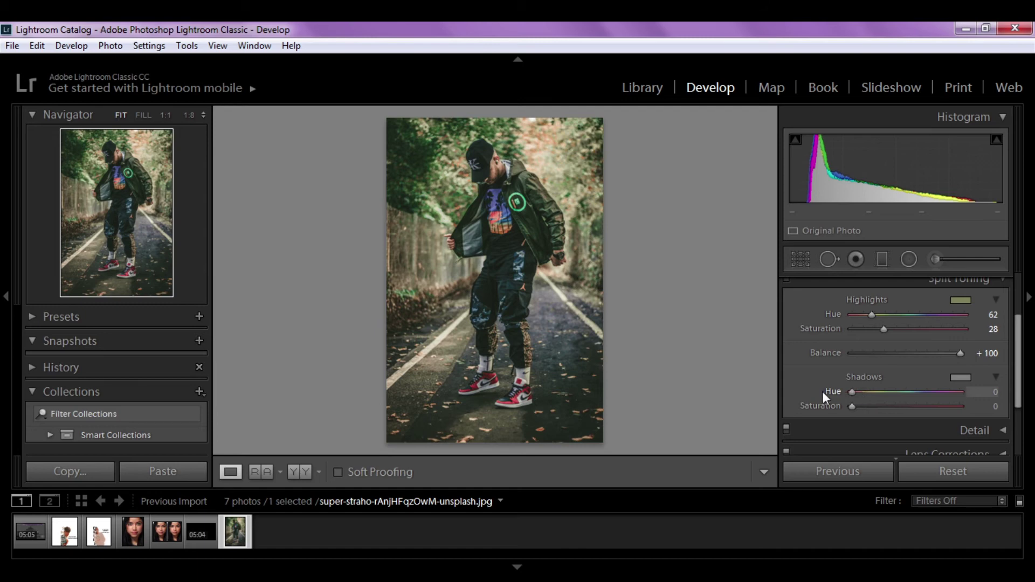
{"action": "left_click", "coordinate": [995, 406]}
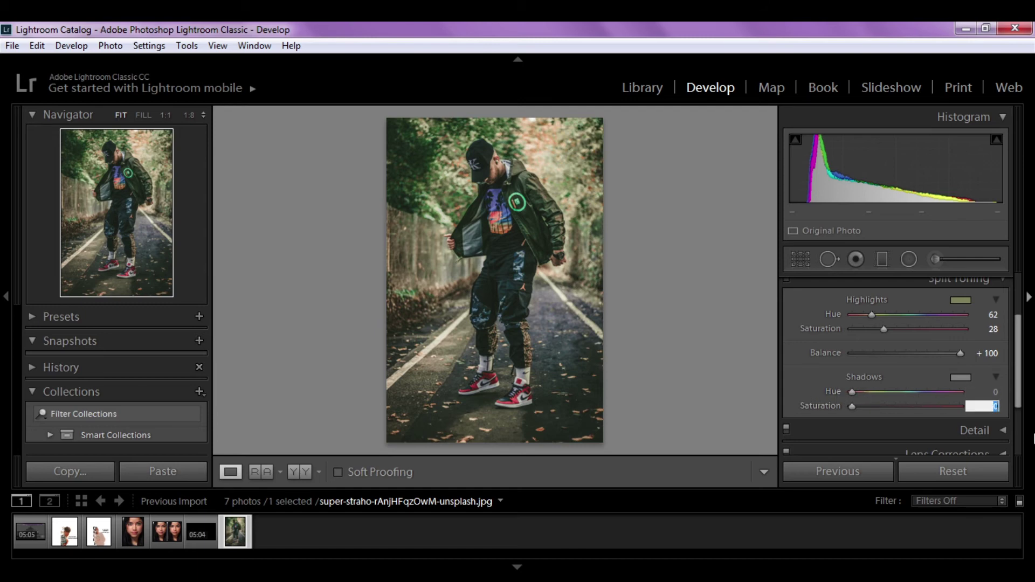
{"action": "key", "text": "Up"}
{"action": "key", "text": "Return"}
{"action": "scroll", "coordinate": [978, 370], "scroll_direction": "down", "scroll_amount": 1}
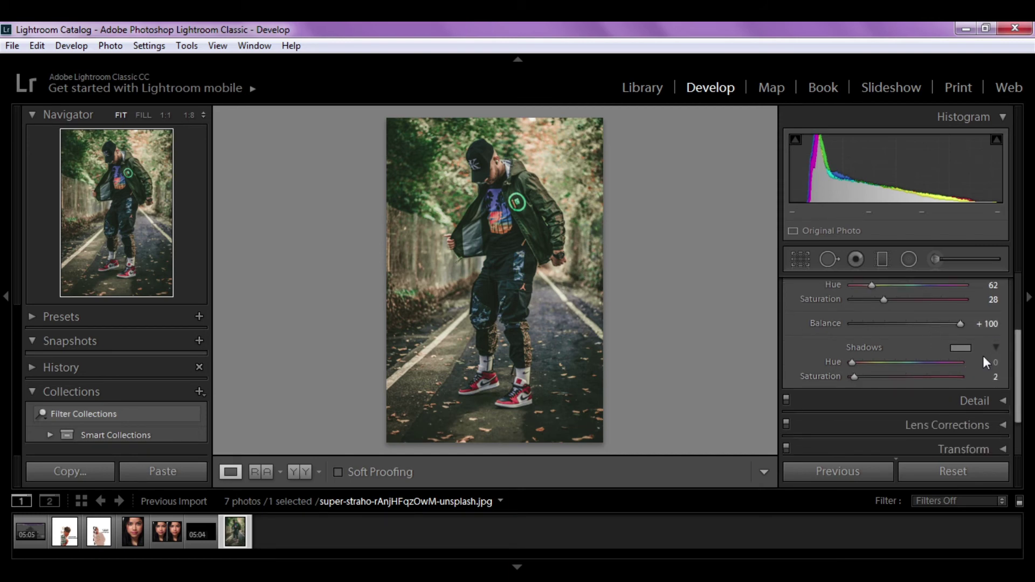
{"action": "scroll", "coordinate": [982, 356], "scroll_direction": "up", "scroll_amount": 2}
Step: In the Detail panel, set the Sharpening Amount to 17
{"action": "left_click", "coordinate": [999, 304]}
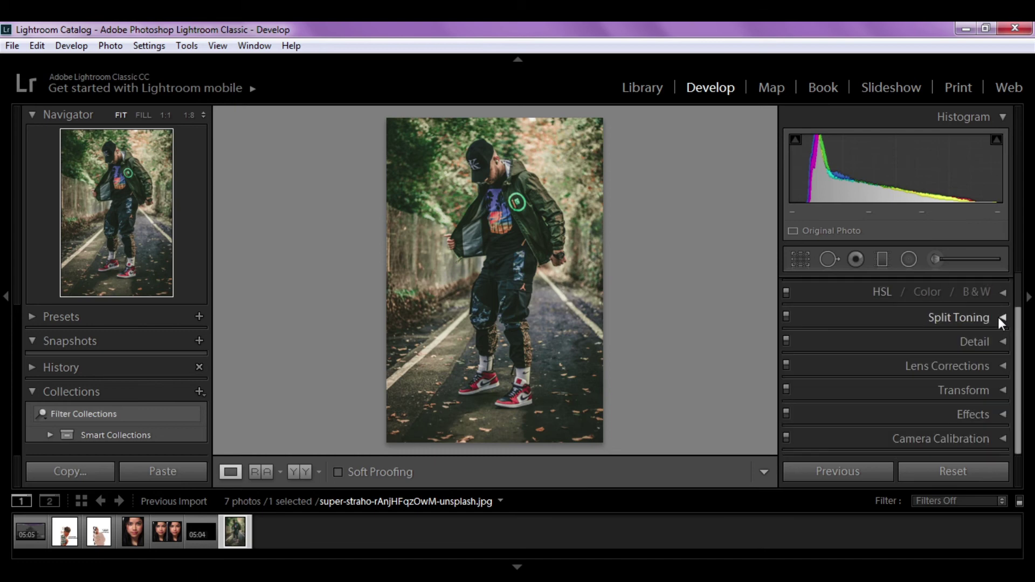
{"action": "left_click", "coordinate": [1002, 344]}
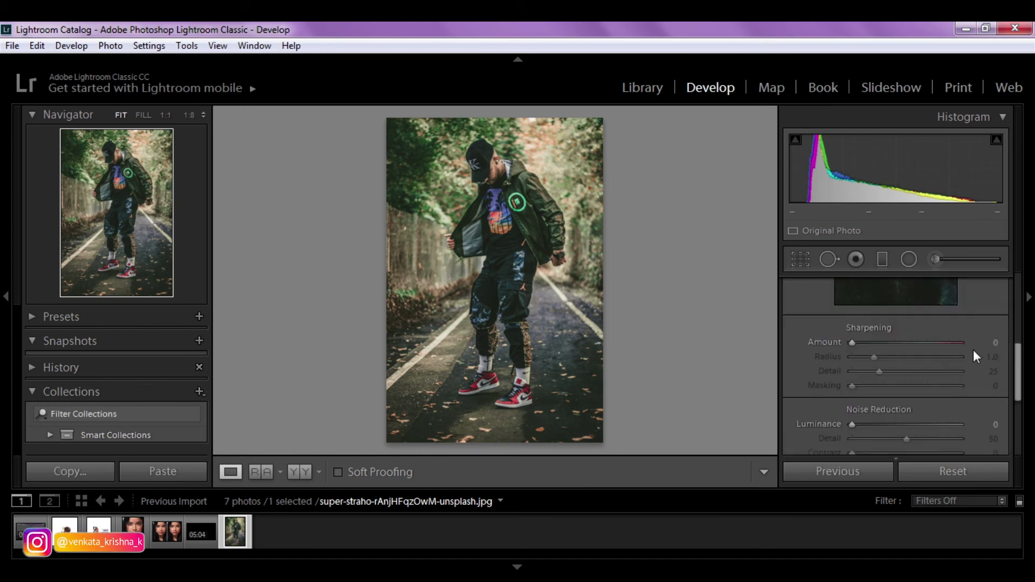
{"action": "scroll", "coordinate": [974, 356], "scroll_direction": "down", "scroll_amount": 1}
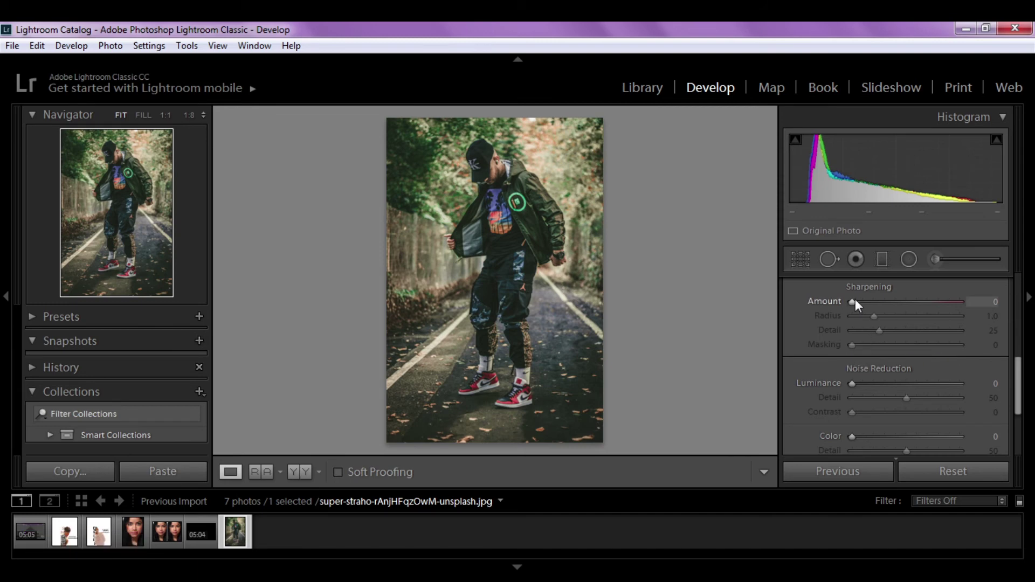
{"action": "left_click_drag", "start_coordinate": [855, 299], "coordinate": [867, 305]}
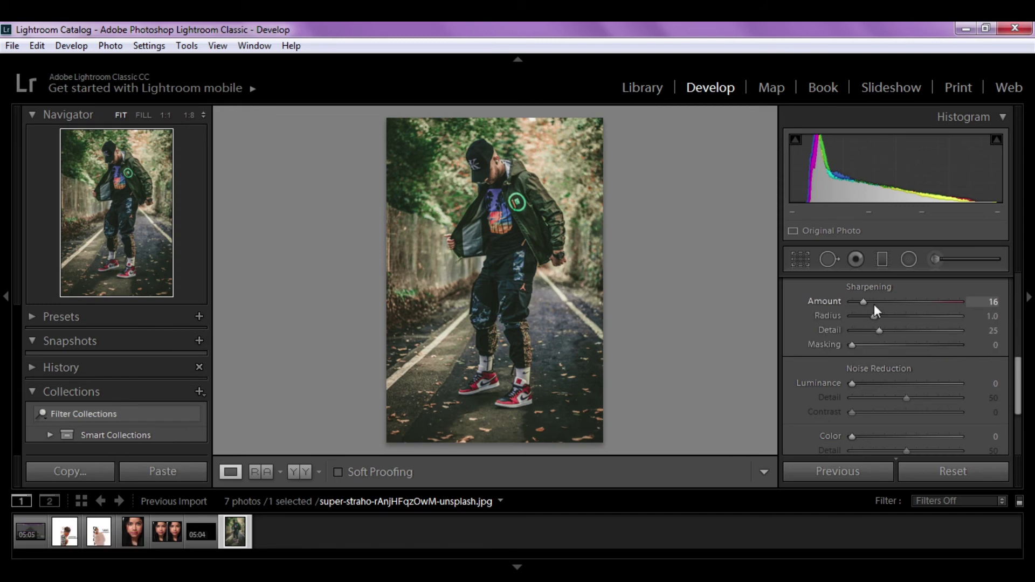
{"action": "left_click", "coordinate": [994, 302]}
{"action": "key", "text": "Up"}
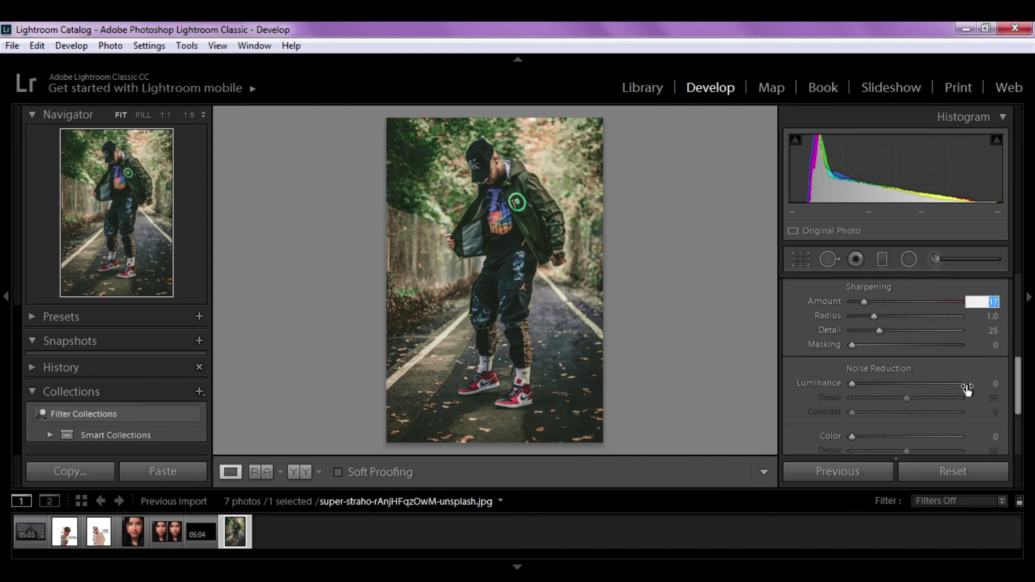
{"action": "key", "text": "Return"}
Step: Set Luminance noise reduction to 7
{"action": "left_click_drag", "start_coordinate": [853, 379], "coordinate": [855, 382]}
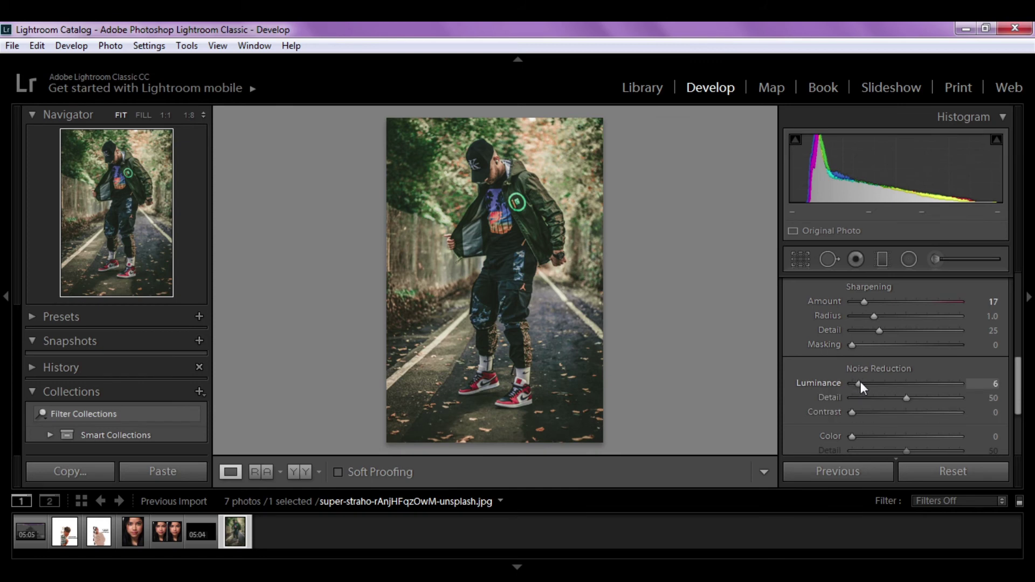
{"action": "key", "text": "Down"}
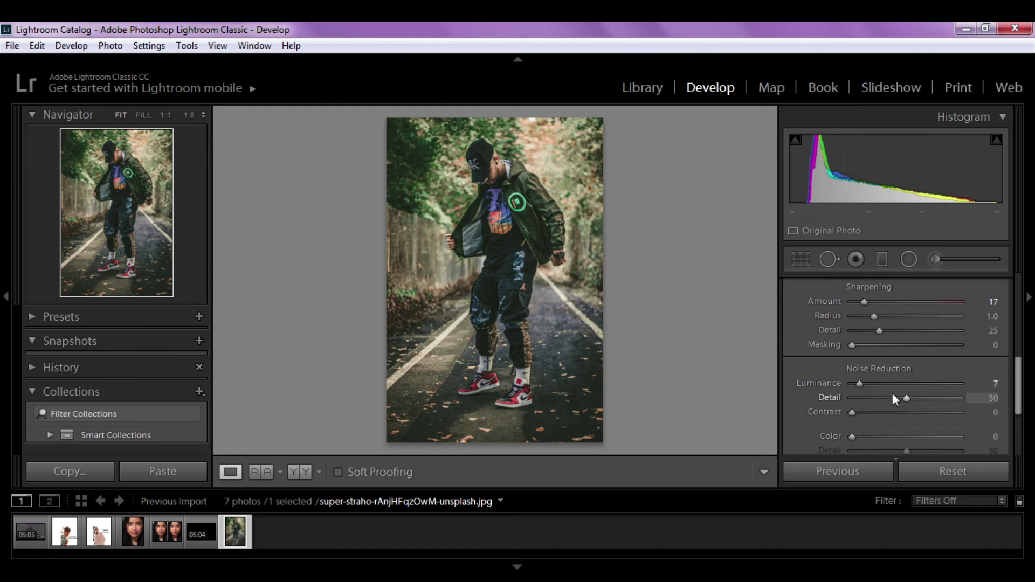
{"action": "scroll", "coordinate": [892, 393], "scroll_direction": "down", "scroll_amount": 1}
{"action": "scroll", "coordinate": [892, 393], "scroll_direction": "up", "scroll_amount": 1}
{"action": "scroll", "coordinate": [892, 393], "scroll_direction": "up", "scroll_amount": 2}
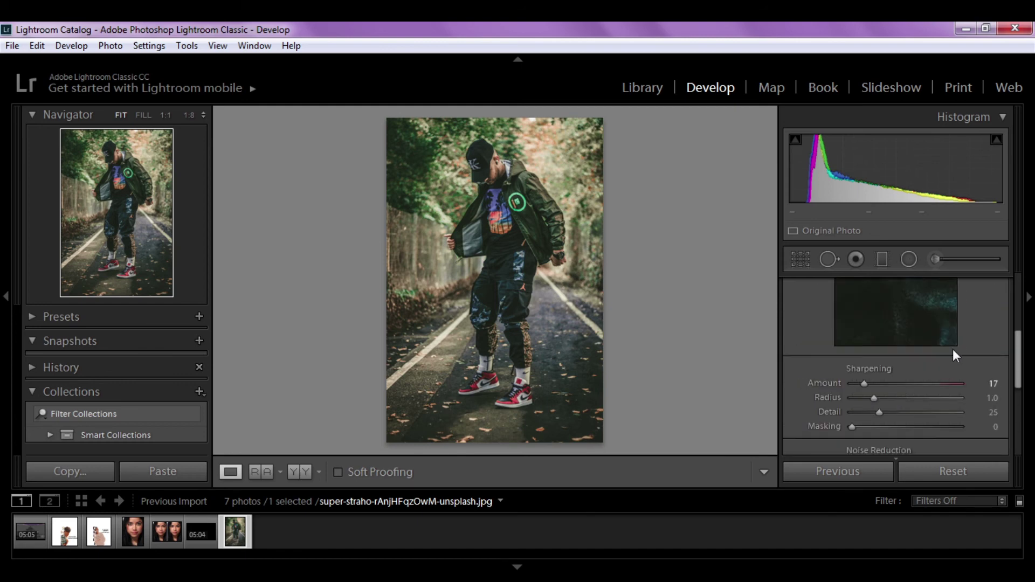
{"action": "scroll", "coordinate": [952, 349], "scroll_direction": "up", "scroll_amount": 3}
Step: In Camera Calibration, set Green Primary Hue −100 and Saturation +50
{"action": "left_click", "coordinate": [1002, 369]}
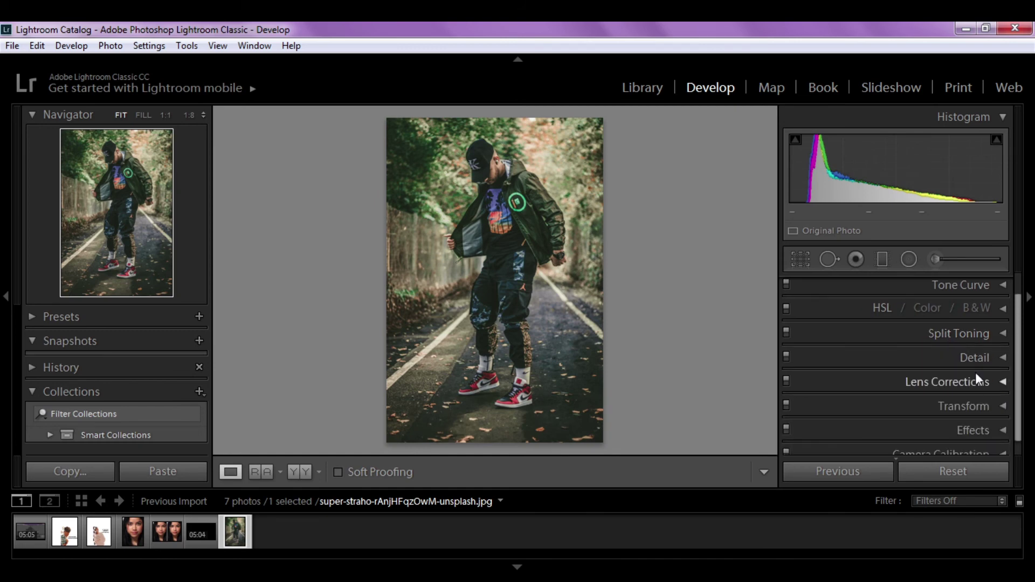
{"action": "scroll", "coordinate": [976, 372], "scroll_direction": "down", "scroll_amount": 1}
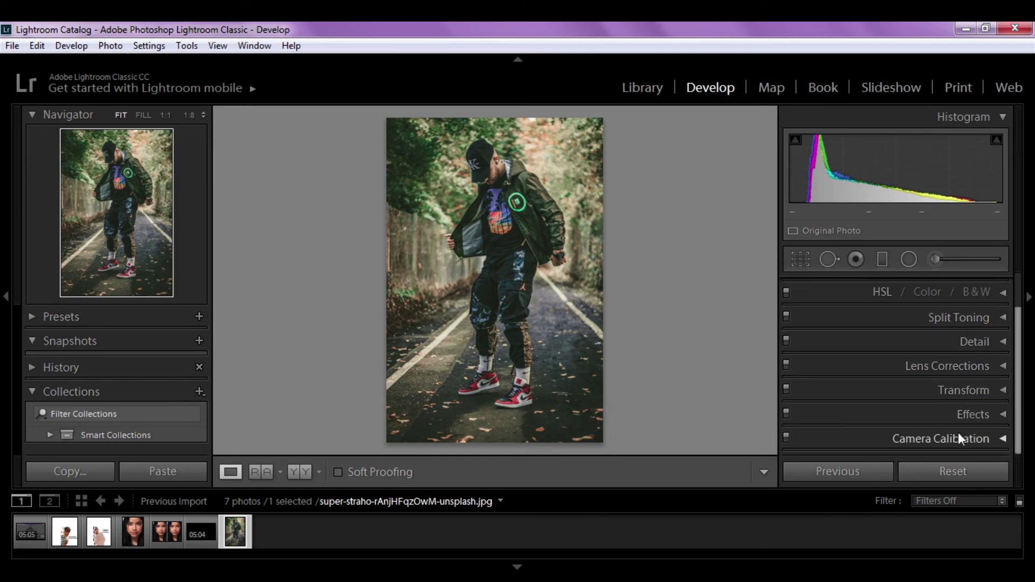
{"action": "left_click", "coordinate": [988, 436]}
{"action": "scroll", "coordinate": [915, 415], "scroll_direction": "down", "scroll_amount": 2}
{"action": "scroll", "coordinate": [915, 416], "scroll_direction": "down", "scroll_amount": 2}
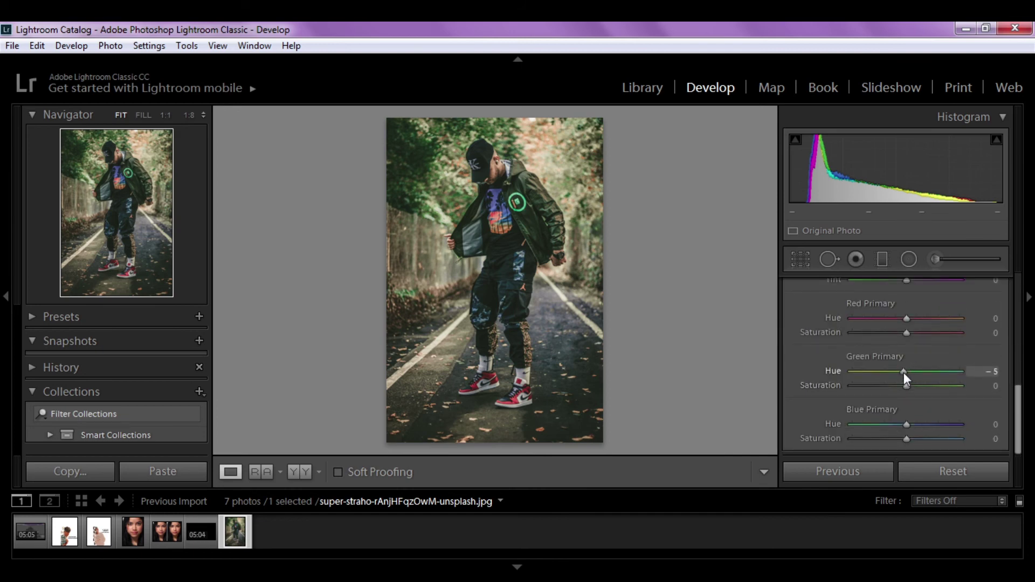
{"action": "mouse_move", "coordinate": [906, 372]}
{"action": "left_mouse_down"}
{"action": "mouse_move", "coordinate": [859, 372]}
{"action": "mouse_move", "coordinate": [935, 368]}
{"action": "mouse_move", "coordinate": [846, 376]}
{"action": "left_mouse_up"}
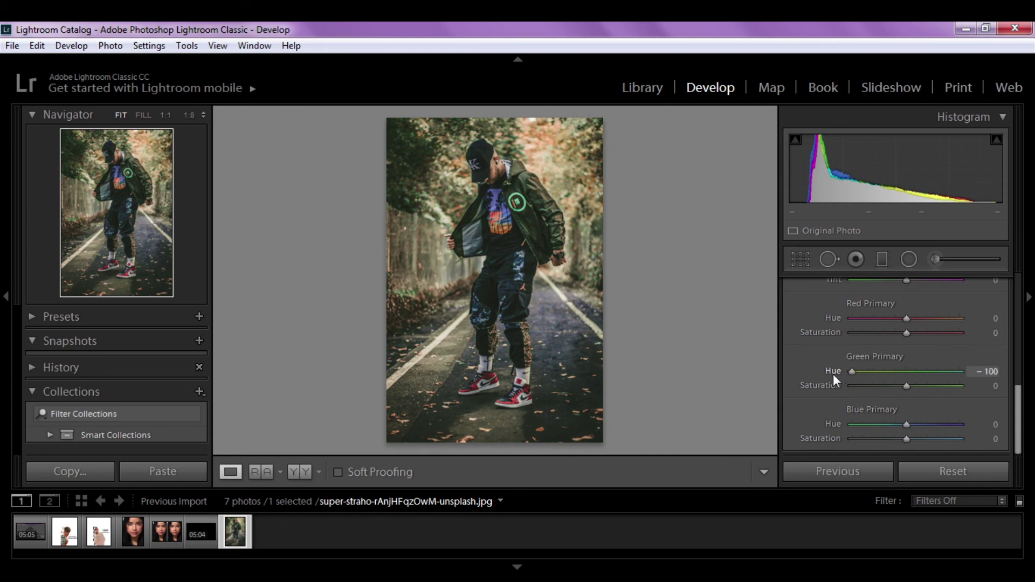
{"action": "mouse_move", "coordinate": [917, 387]}
{"action": "left_mouse_down"}
{"action": "mouse_move", "coordinate": [954, 385]}
{"action": "mouse_move", "coordinate": [893, 386]}
{"action": "mouse_move", "coordinate": [922, 386]}
{"action": "mouse_move", "coordinate": [934, 400]}
{"action": "left_mouse_up"}
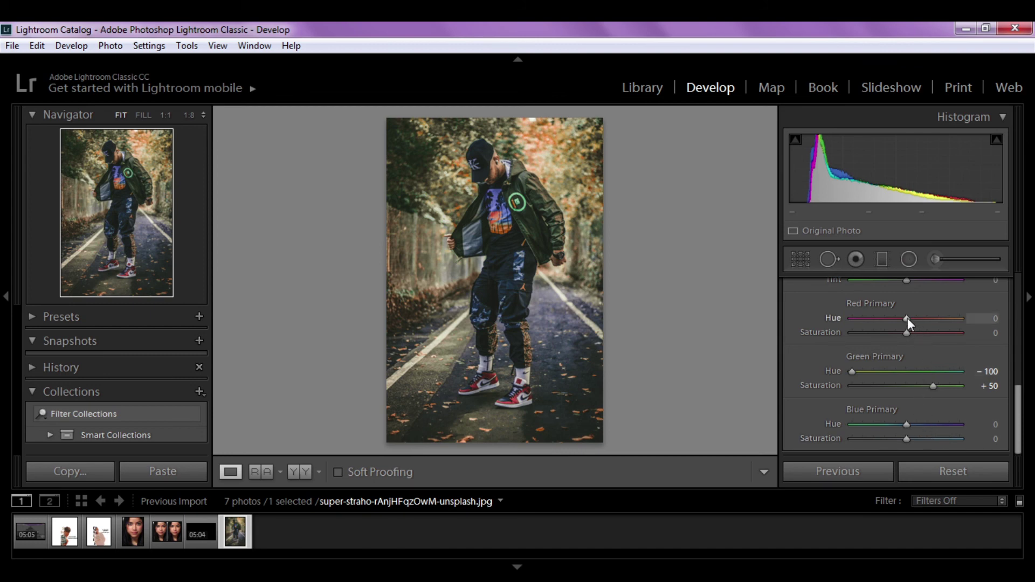
Step: Set Red Primary Hue +29 and Saturation +33, and Blue Primary Hue −16
{"action": "mouse_move", "coordinate": [907, 319]}
{"action": "left_mouse_down"}
{"action": "mouse_move", "coordinate": [868, 324]}
{"action": "mouse_move", "coordinate": [929, 318]}
{"action": "mouse_move", "coordinate": [885, 333]}
{"action": "mouse_move", "coordinate": [899, 332]}
{"action": "left_mouse_up"}
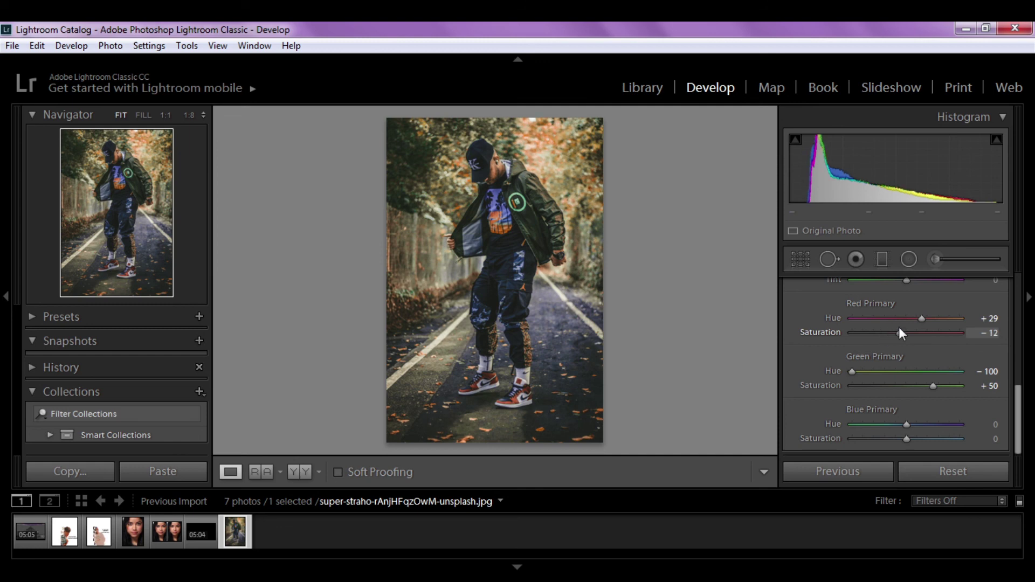
{"action": "left_click", "coordinate": [910, 332]}
{"action": "left_click_drag", "start_coordinate": [919, 341], "coordinate": [926, 341]}
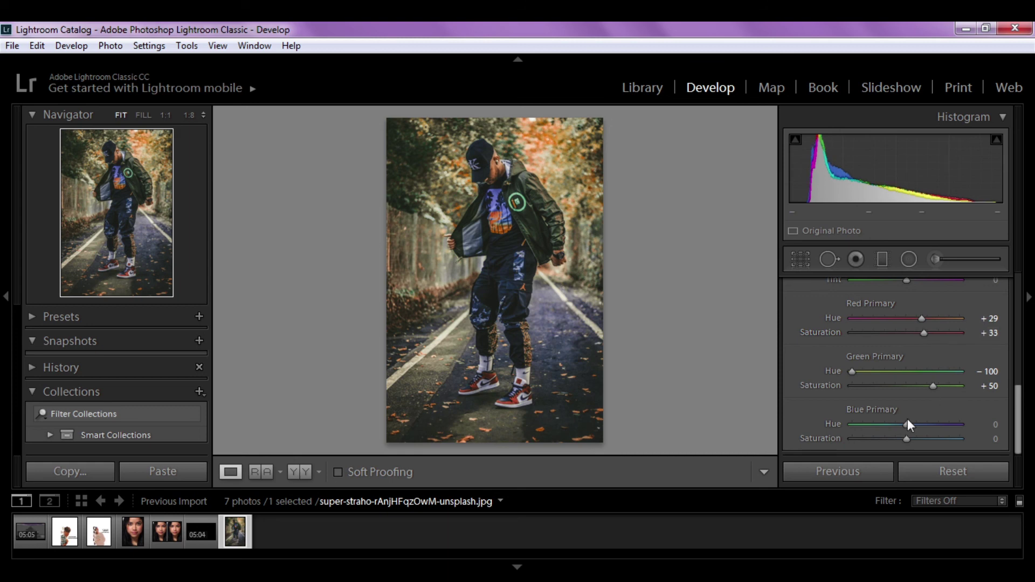
{"action": "mouse_move", "coordinate": [907, 424]}
{"action": "left_mouse_down"}
{"action": "mouse_move", "coordinate": [897, 423]}
{"action": "mouse_move", "coordinate": [915, 439]}
{"action": "left_mouse_up"}
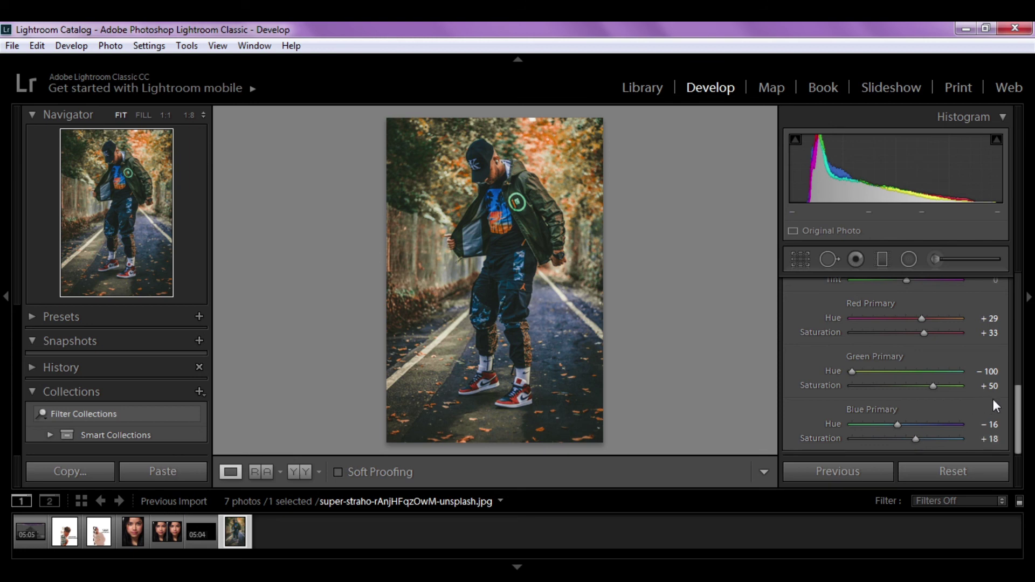
{"action": "scroll", "coordinate": [995, 397], "scroll_direction": "up", "scroll_amount": 3}
Step: Collapse the Camera Calibration panel and zoom in on the photo to inspect detail, then back out
{"action": "left_click", "coordinate": [1005, 378]}
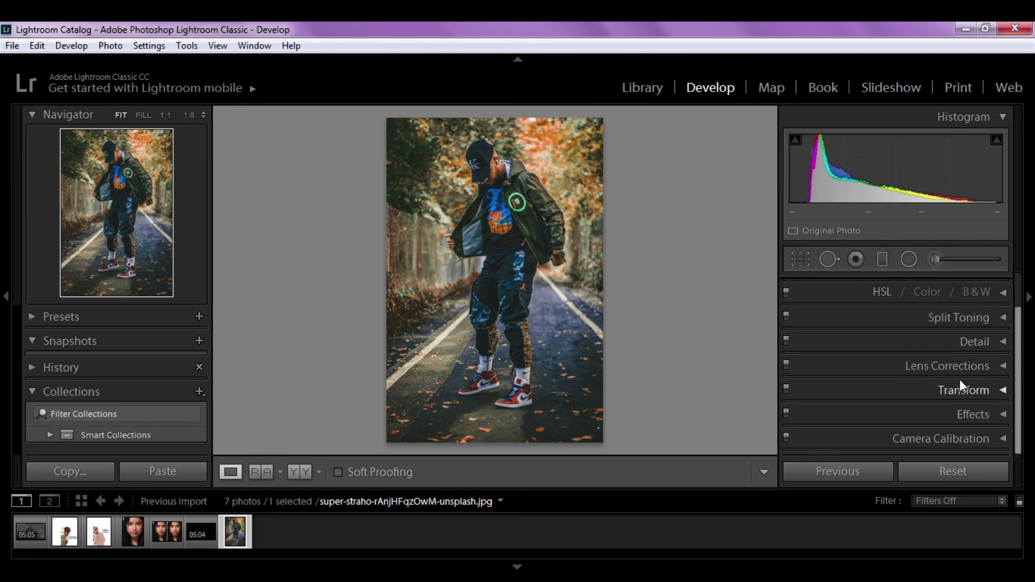
{"action": "scroll", "coordinate": [960, 380], "scroll_direction": "up", "scroll_amount": 2}
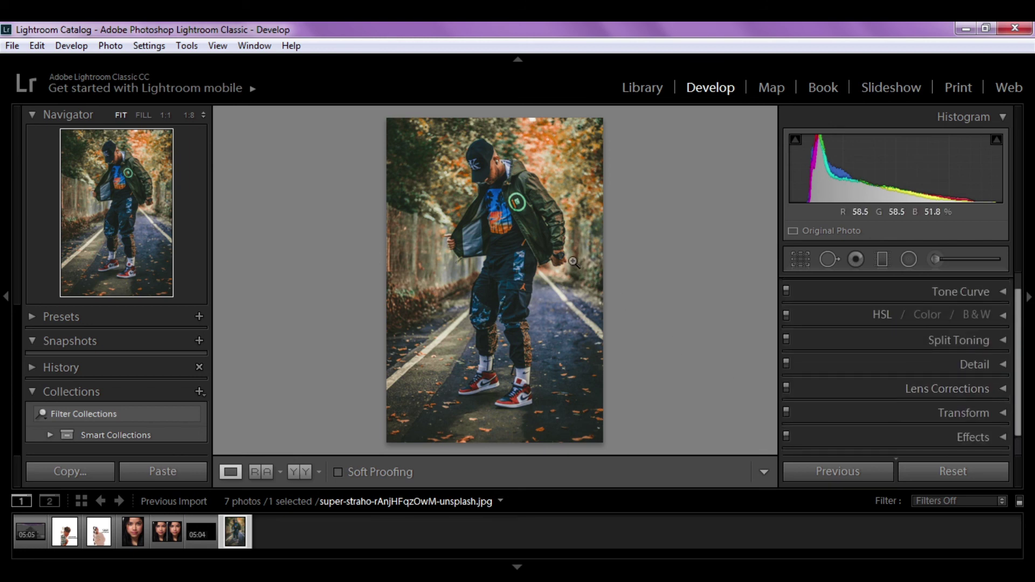
{"action": "left_click", "coordinate": [540, 220]}
{"action": "left_click", "coordinate": [538, 221]}
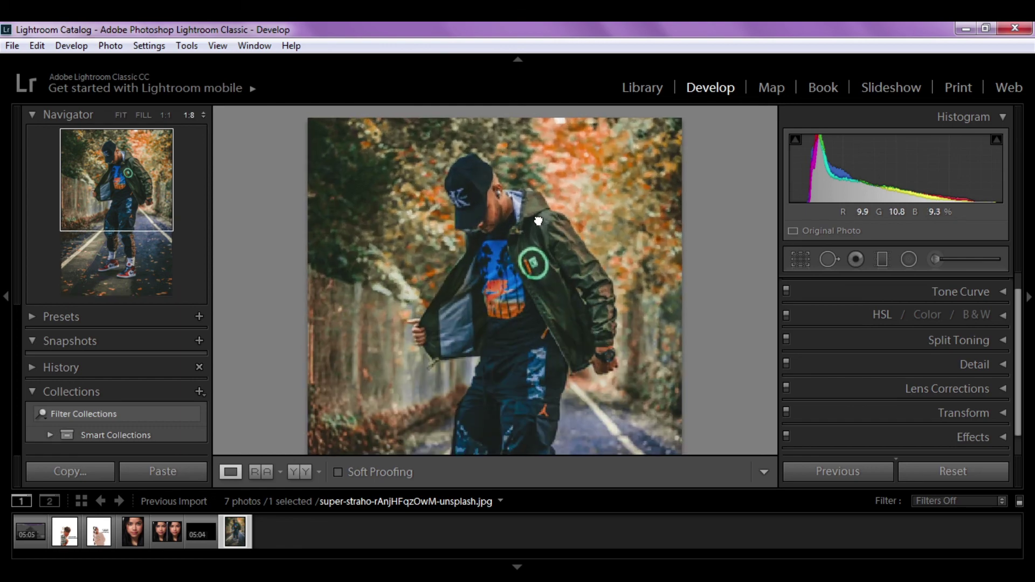
{"action": "left_click", "coordinate": [538, 219]}
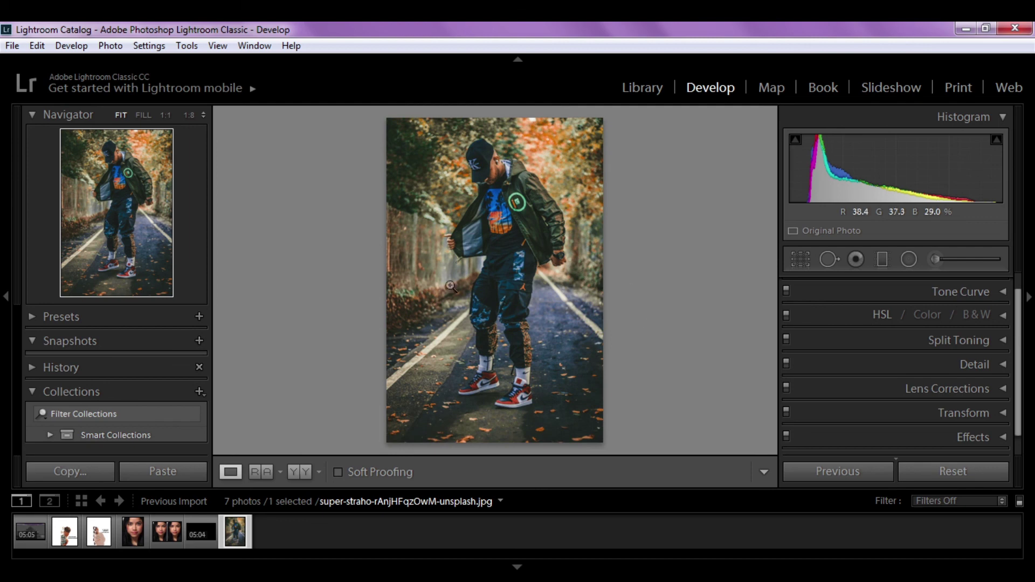
Step: Compare against the earlier green look with Previous, then undo to keep the orange autumn grade
{"action": "left_click", "coordinate": [849, 471]}
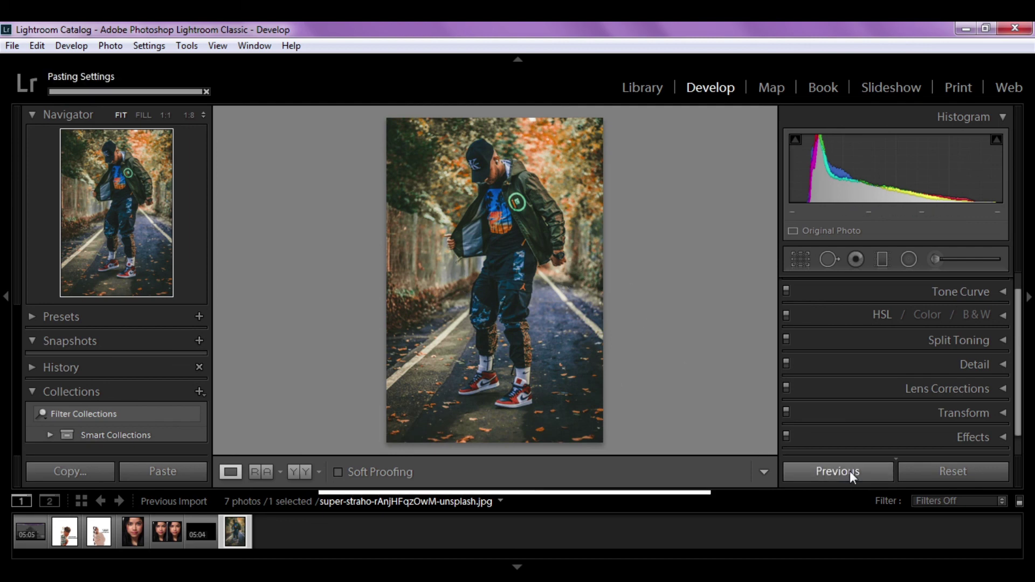
{"action": "key", "text": "ctrl+z"}
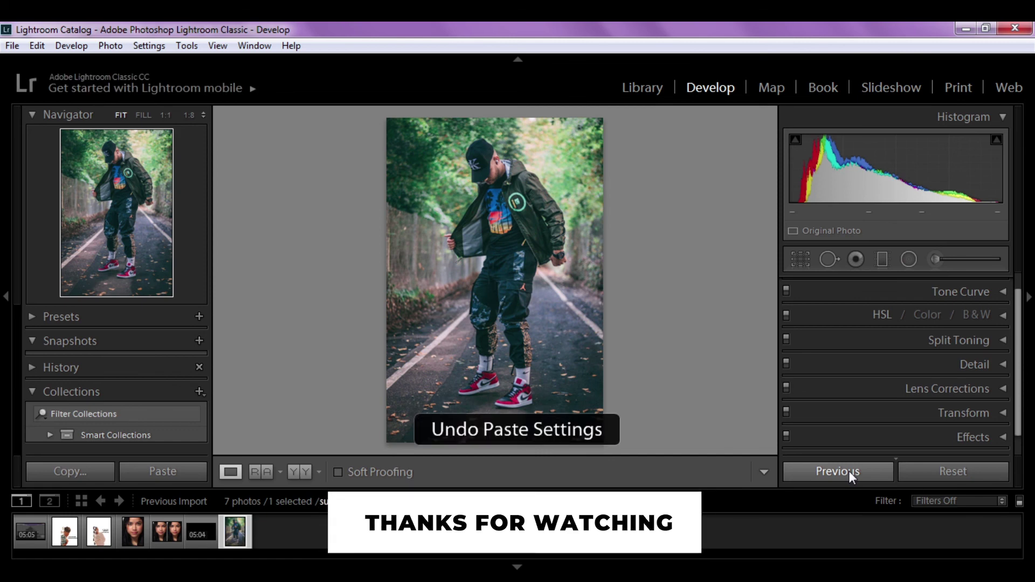
{"action": "left_click", "coordinate": [848, 471]}
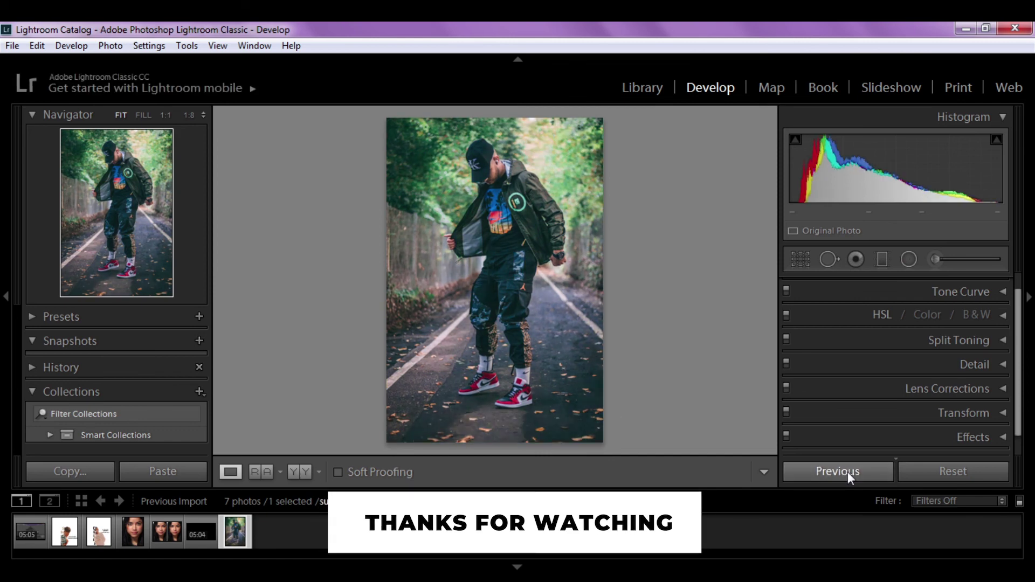
{"action": "key", "text": "ctrl+z"}
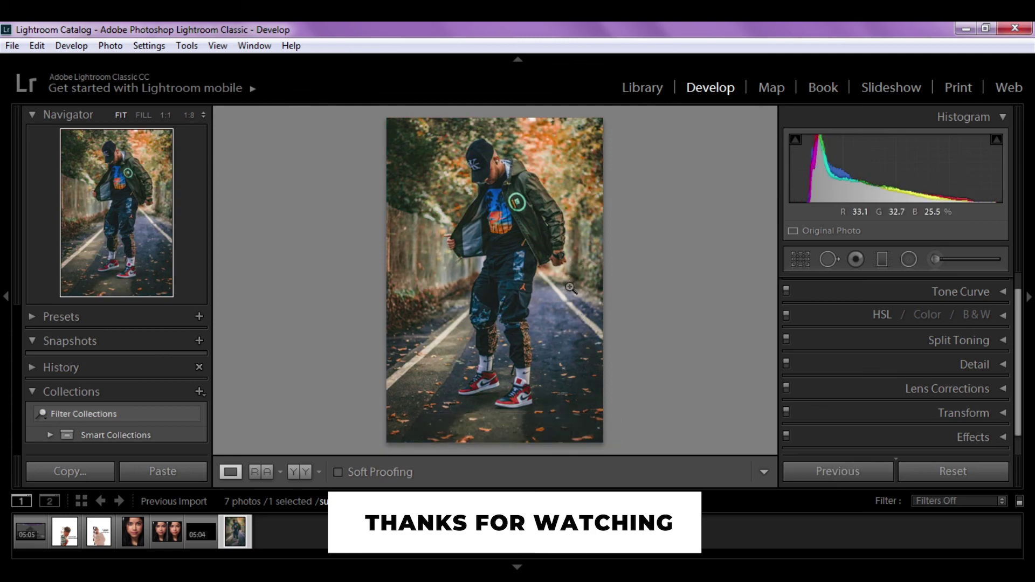